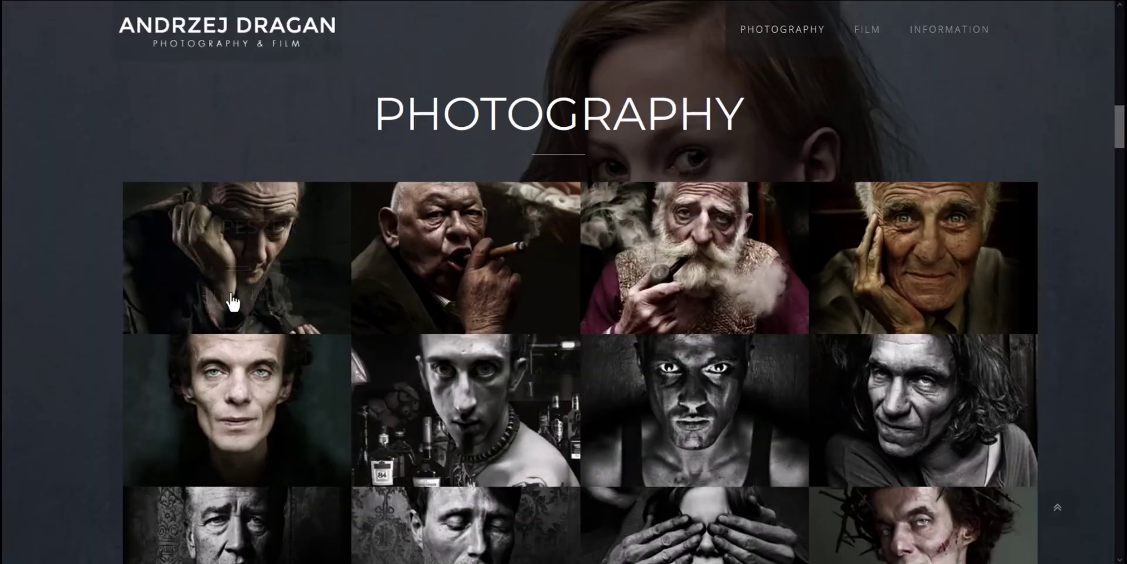
- Enlarge the Jan Peszek portrait, then step through the following gallery portraits, including Piano tuner
left_click(272, 296)
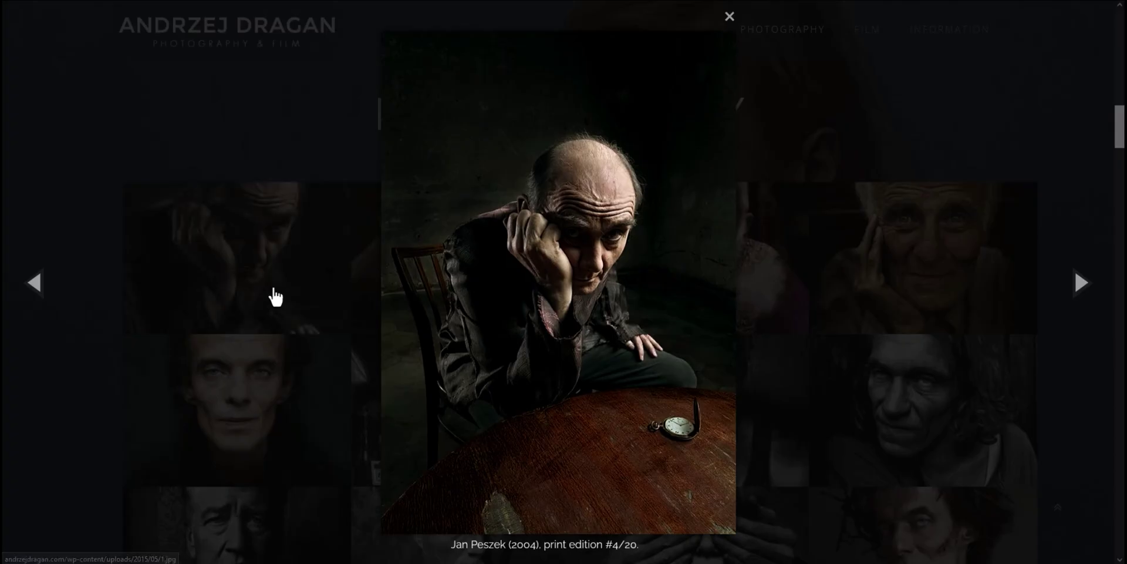
left_click(1081, 283)
left_click(1082, 283)
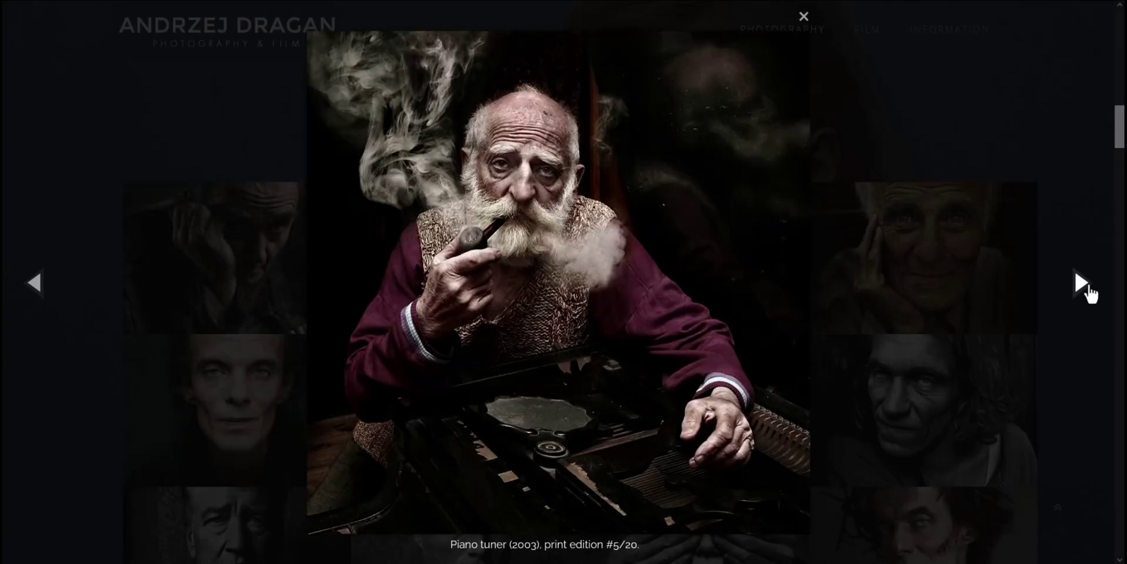
left_click(1083, 284)
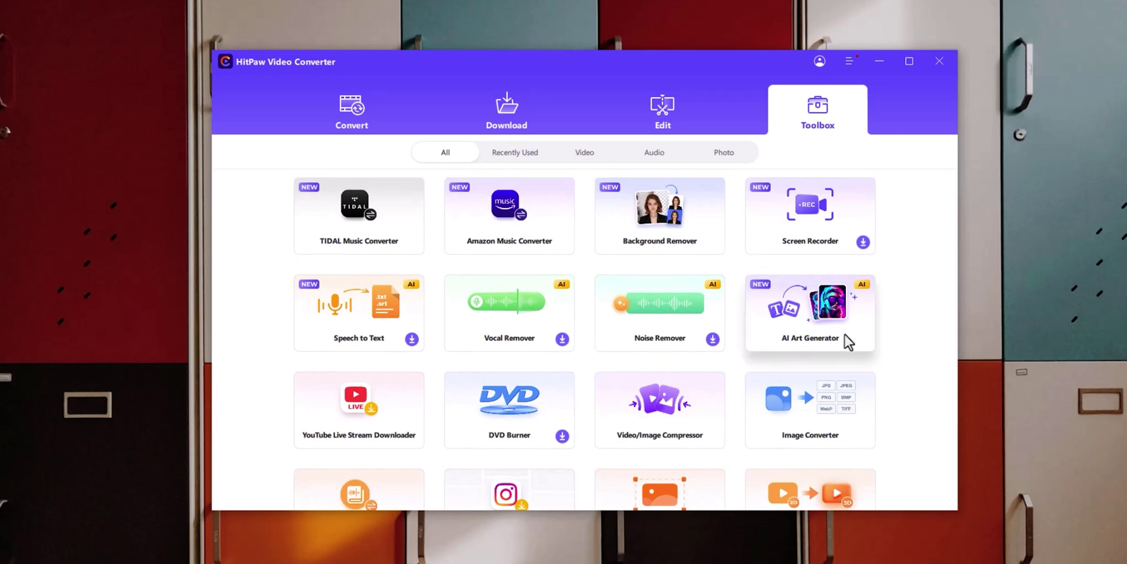
- Generate AI art at 16:9, 2560*1536 from the current prompt and preview the results
left_click(845, 339)
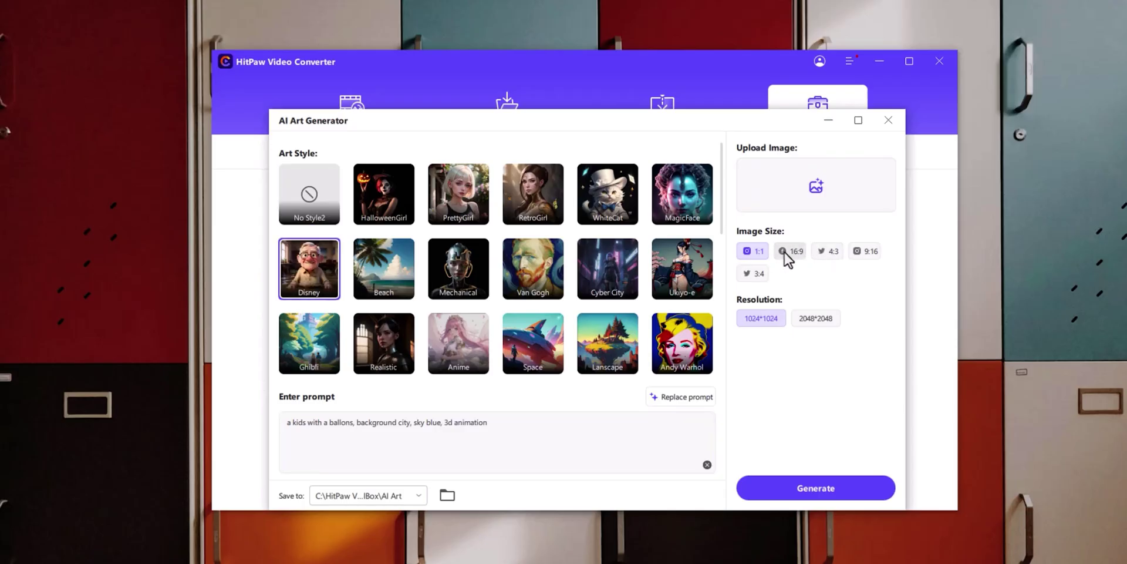
left_click(786, 253)
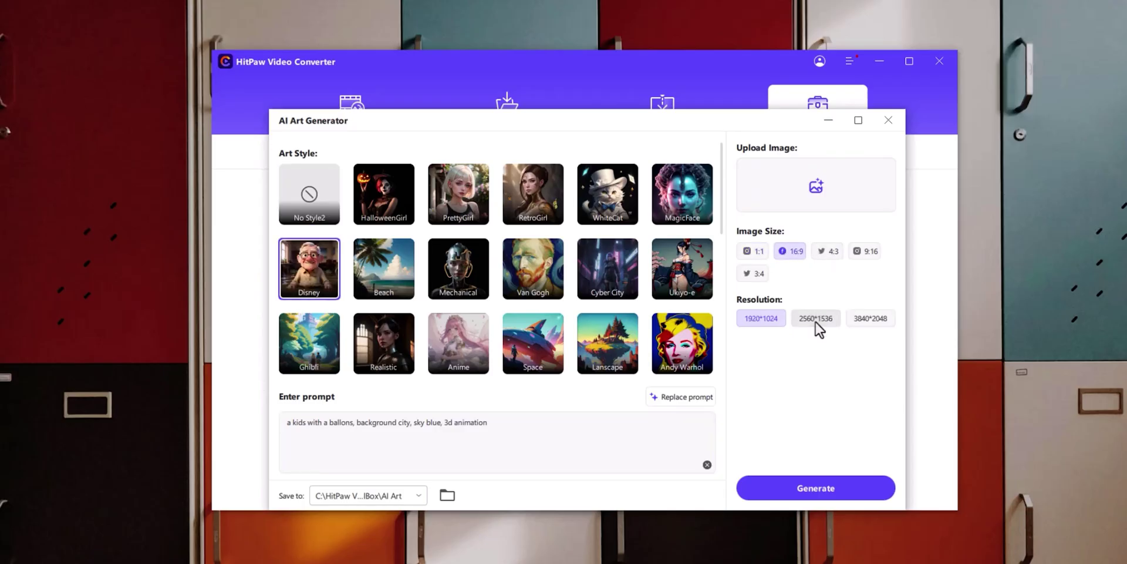
left_click(815, 320)
left_click(815, 487)
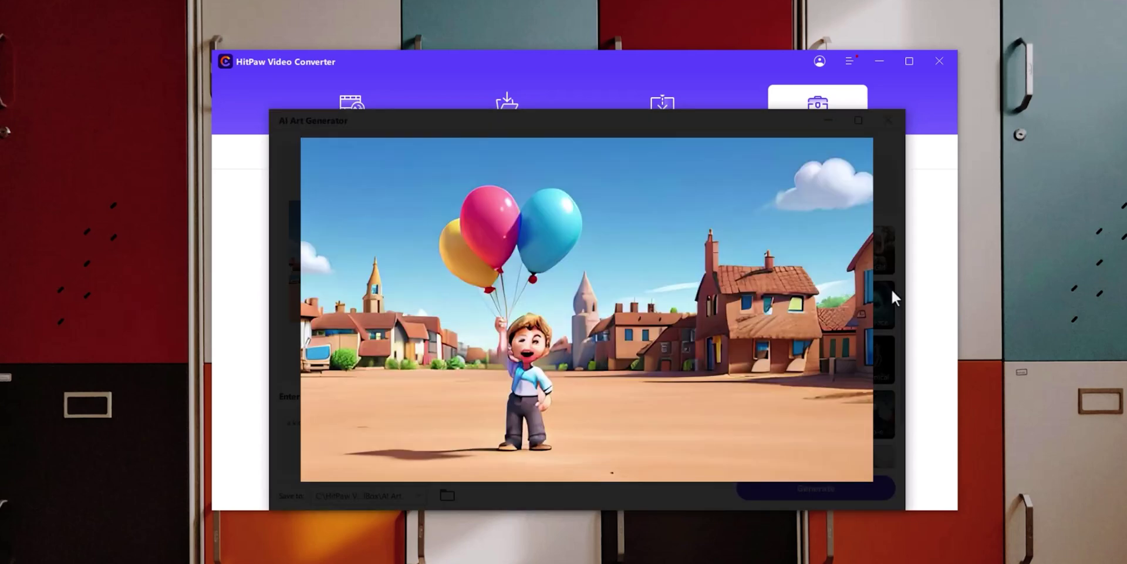
left_click(891, 288)
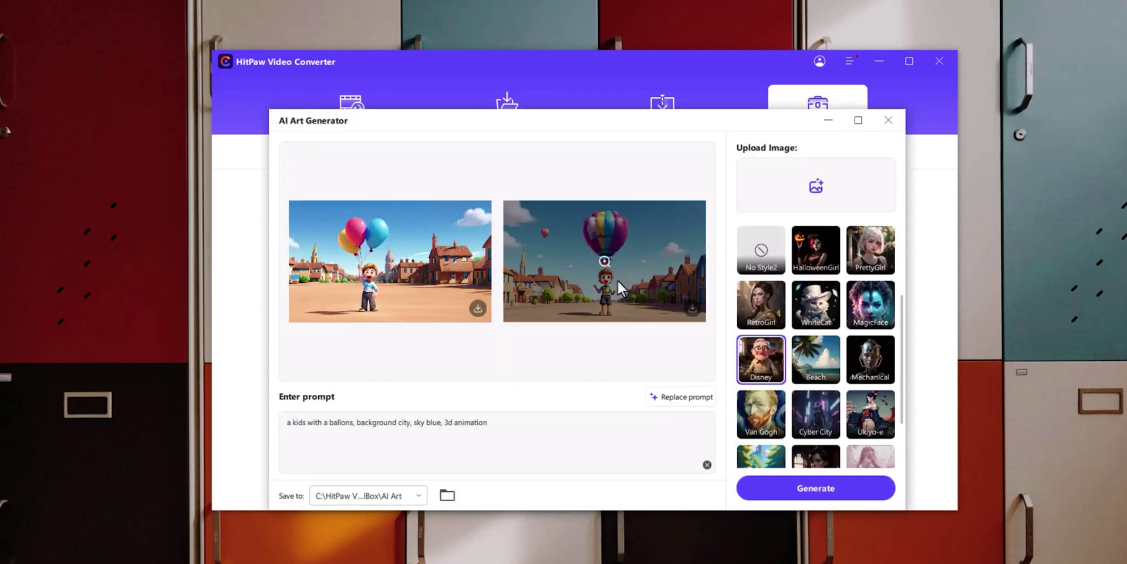
left_click(618, 279)
left_click(877, 304)
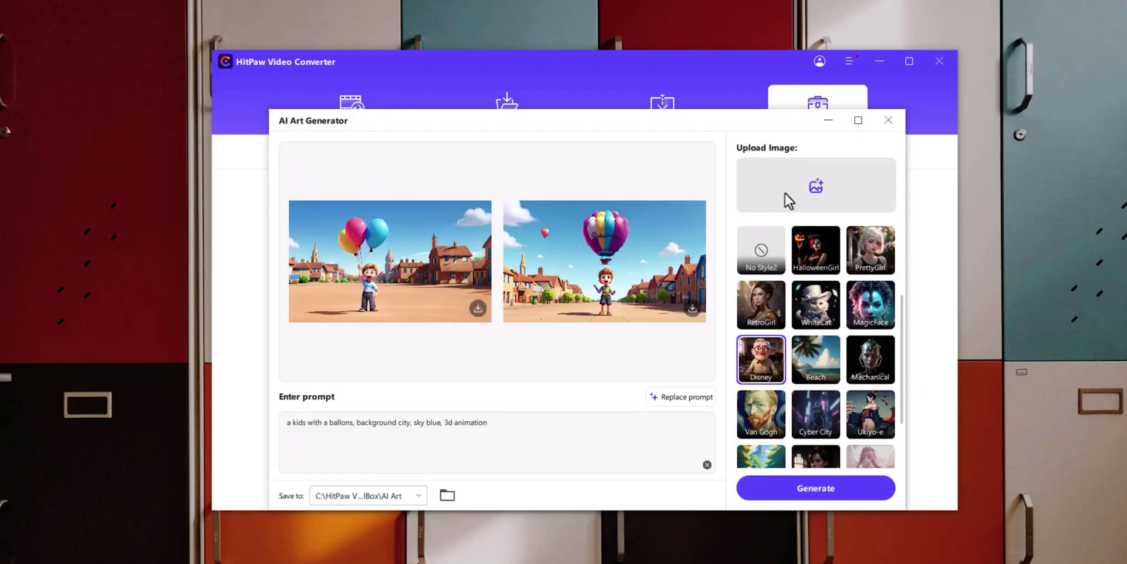
- Upload the portrait as reference, prompt 'man with green jacket', and preview the realistic results
left_click(785, 192)
left_click(411, 216)
double_click(411, 216)
type("an with")
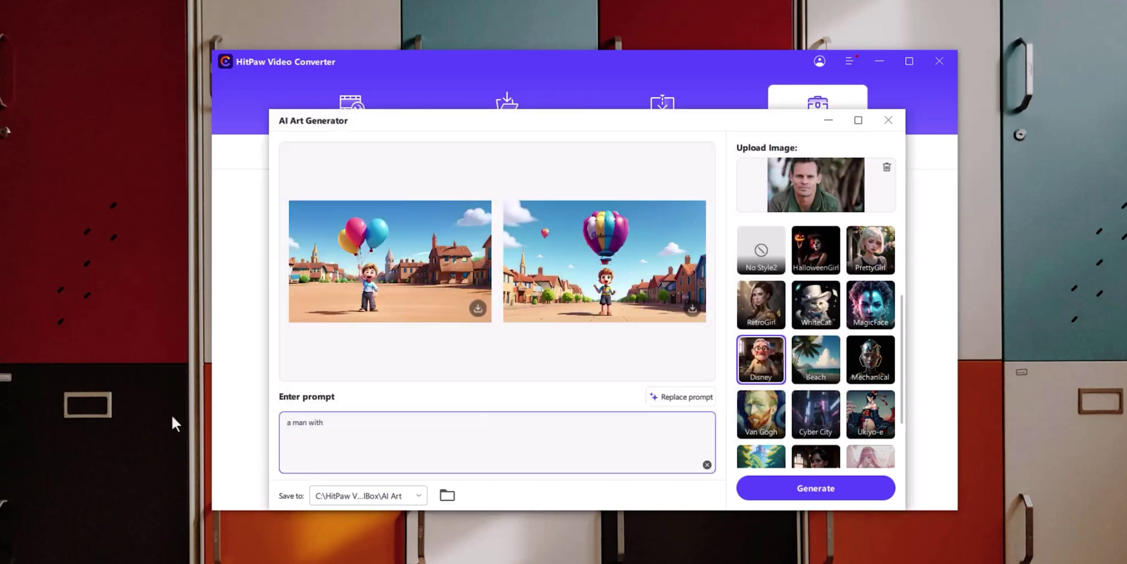
type(" green jacket")
left_click(392, 281)
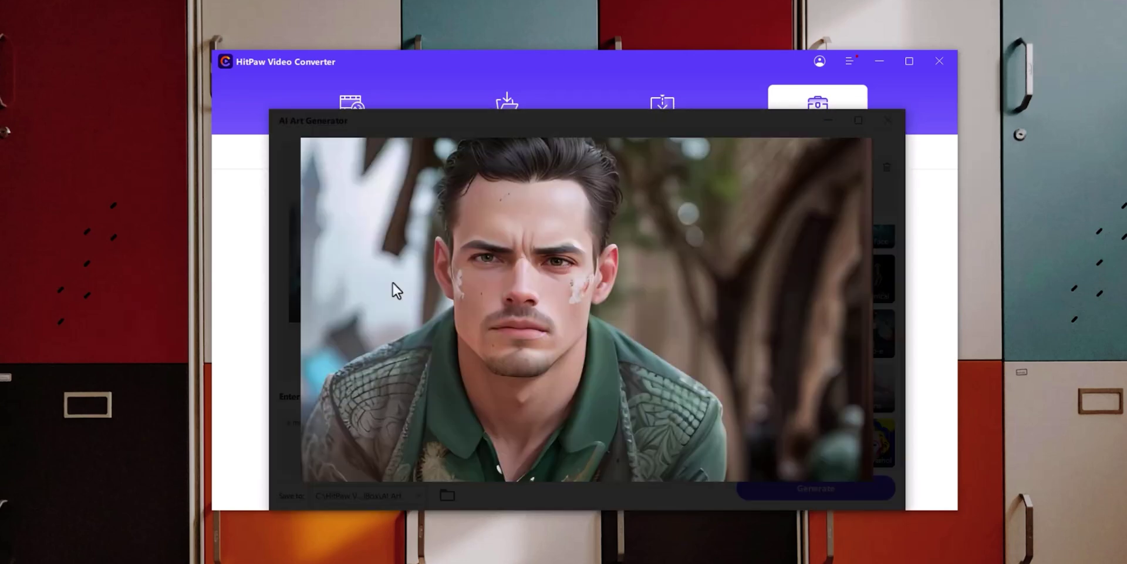
left_click(890, 285)
left_click(663, 267)
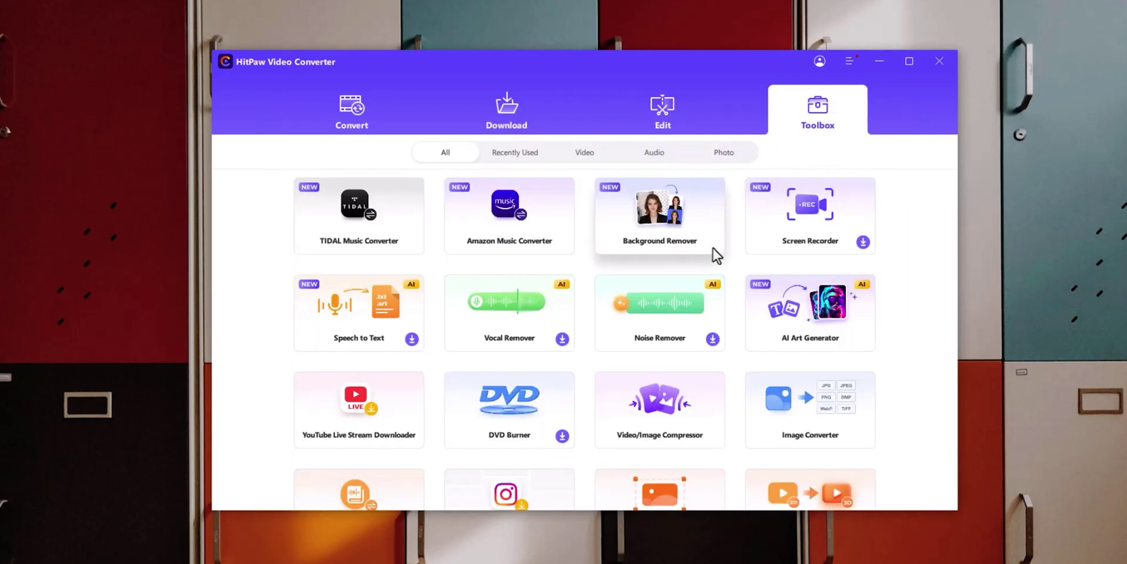
- Load the portrait into Background Remover and try red, black, orange, green, then blue backgrounds
left_click(712, 248)
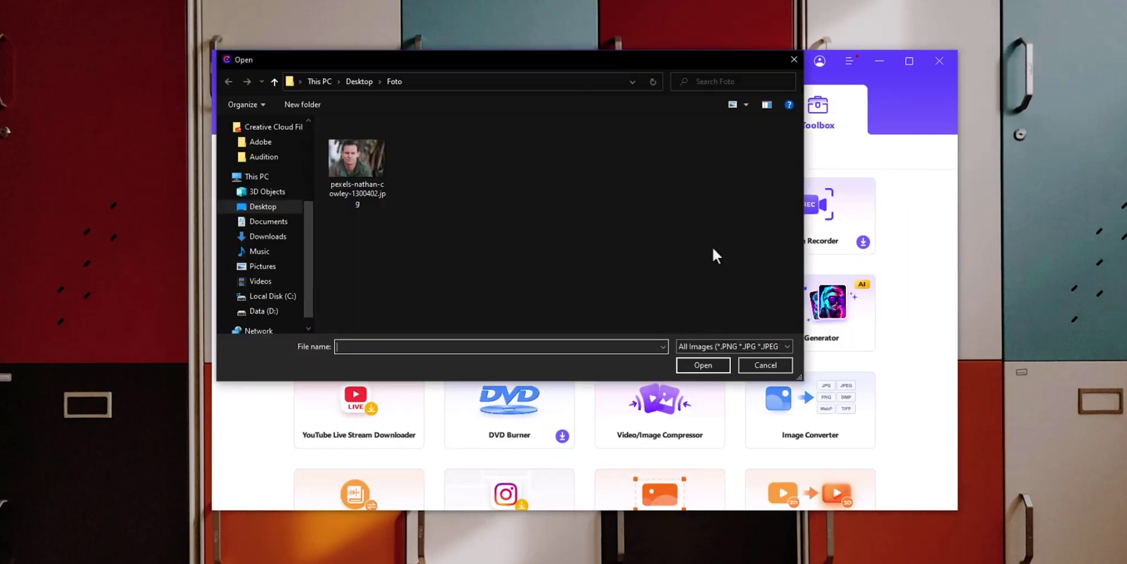
double_click(379, 168)
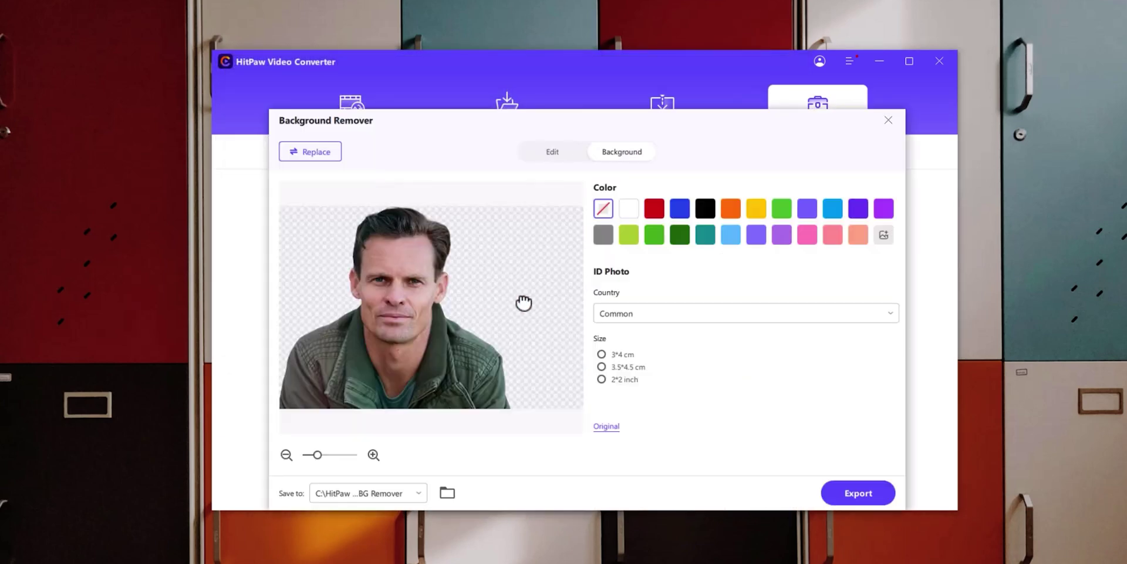
left_click(654, 209)
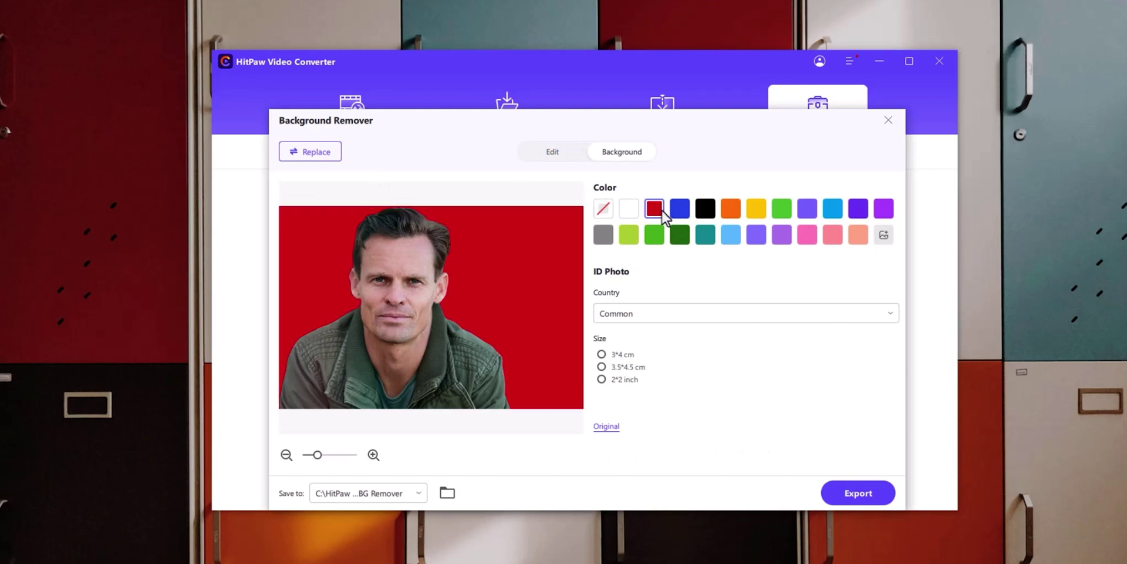
left_click(712, 214)
left_click(755, 209)
left_click(783, 209)
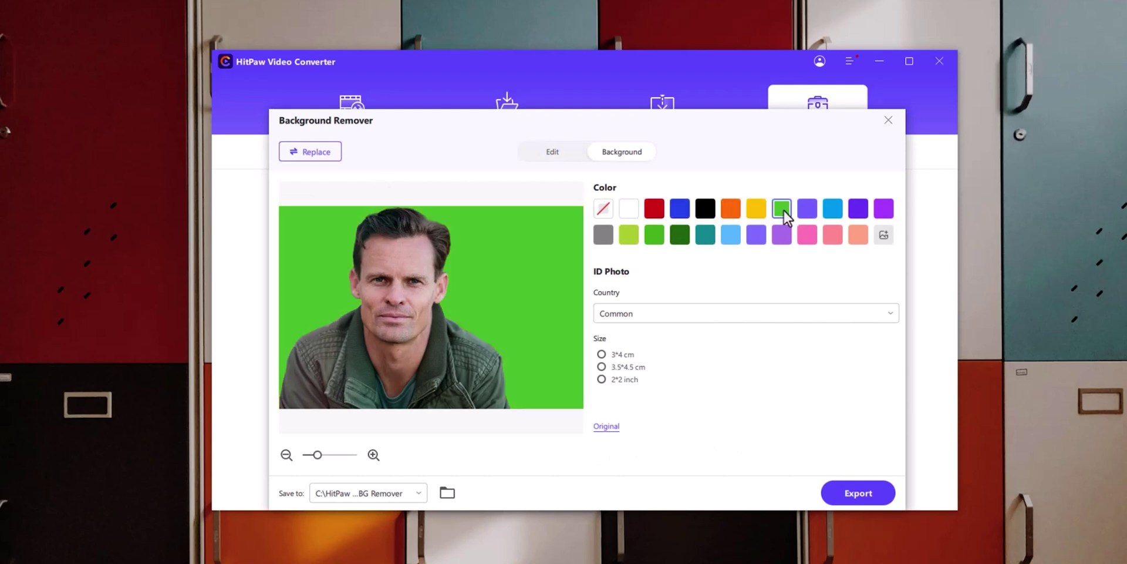
left_click(681, 211)
- Use the United Kingdom passport format and move the man higher in the frame
left_click(652, 314)
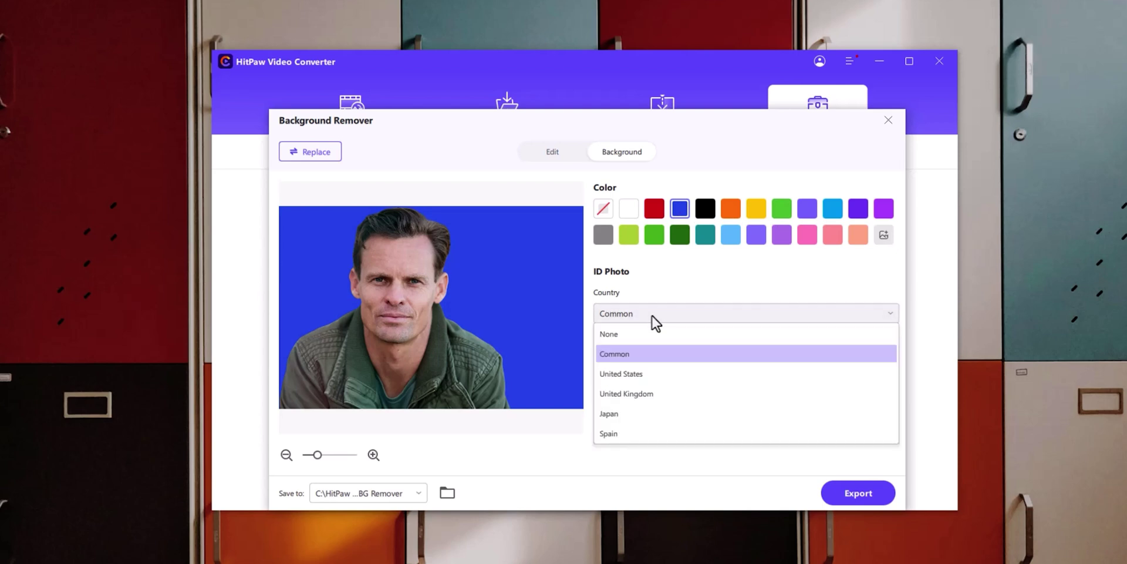
left_click(641, 375)
left_click(646, 314)
left_click(634, 393)
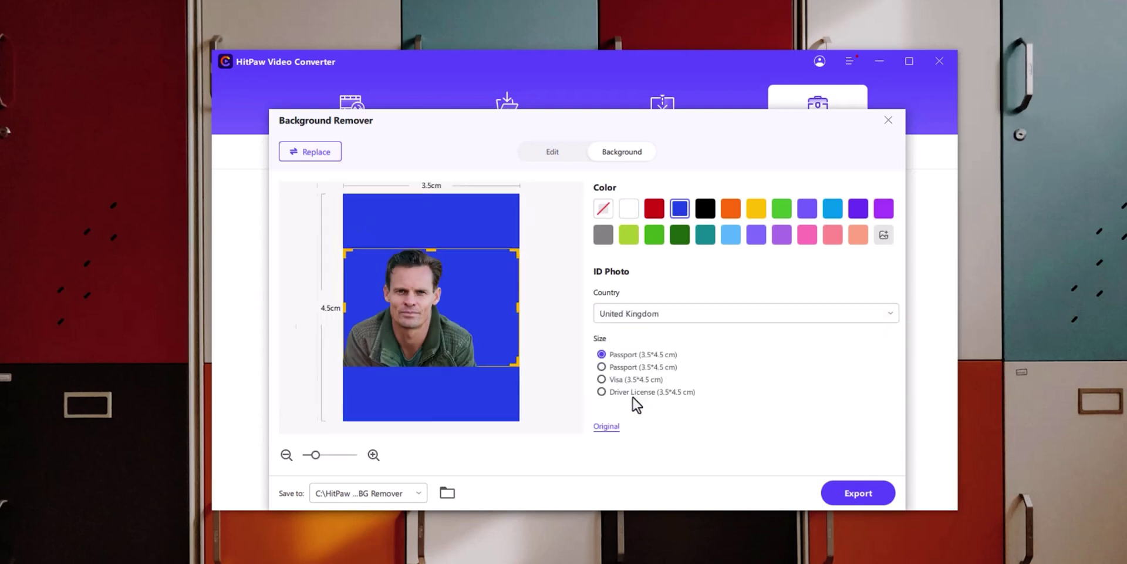
mouse_move(490, 323)
left_mouse_down()
mouse_move(490, 284)
mouse_move(568, 389)
left_mouse_up()
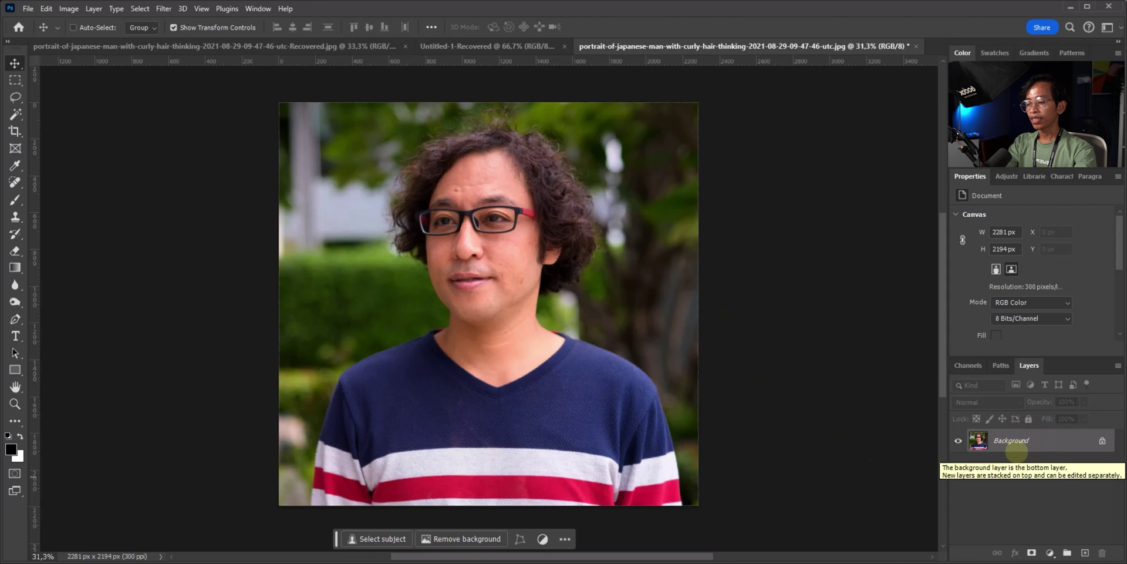
- Duplicate the Background layer into Background copy with Ctrl+J or the New Layer button
key("ctrl+j")
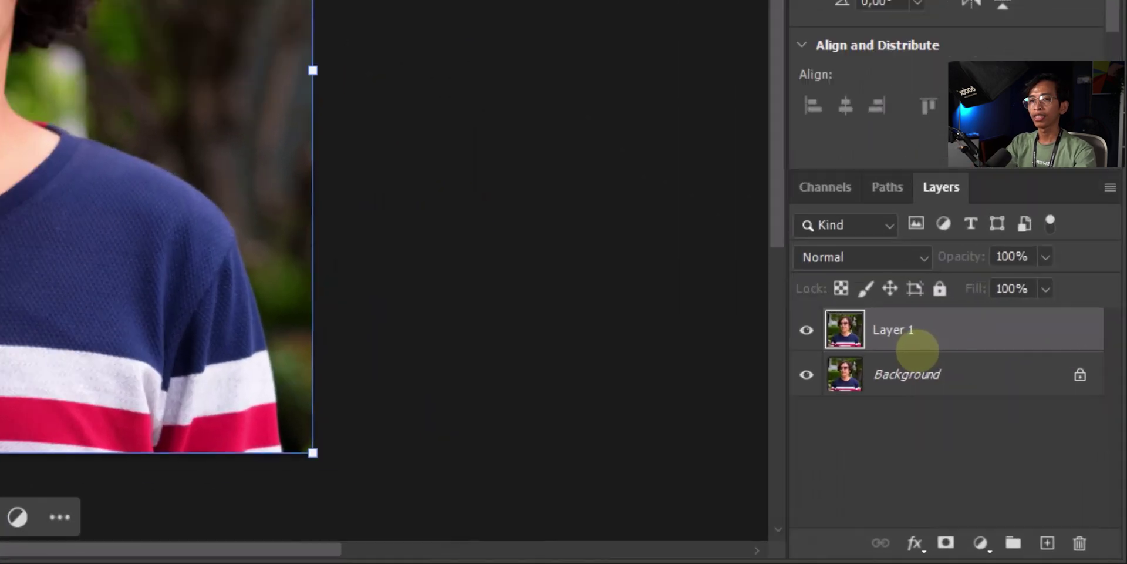
mouse_move(830, 164)
left_mouse_down()
mouse_move(845, 171)
mouse_move(987, 537)
left_mouse_up()
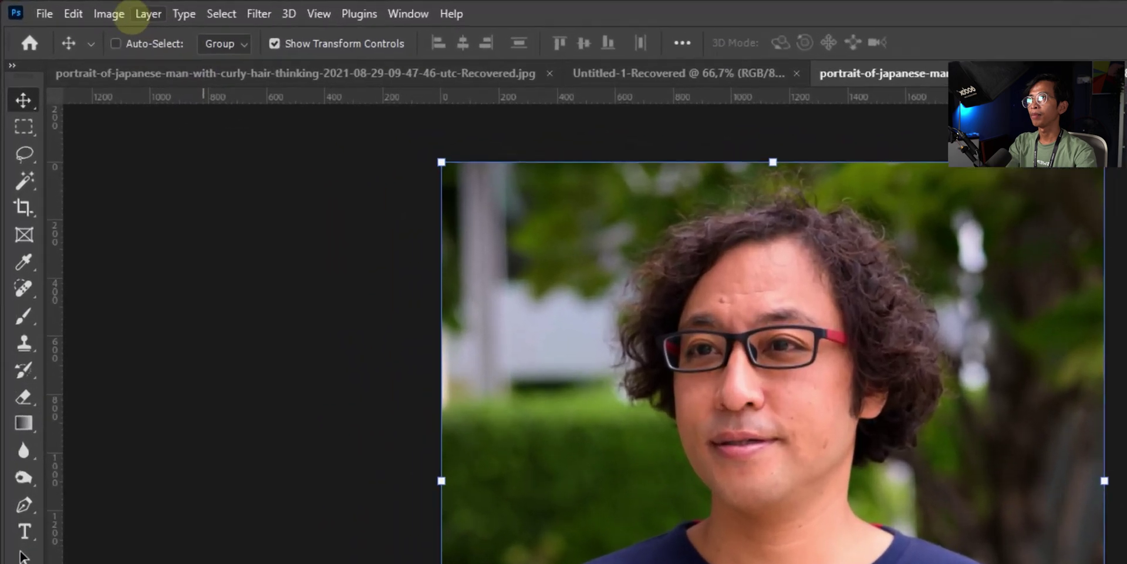
- Desaturate Background copy, then duplicate it and invert the duplicate
left_click(69, 8)
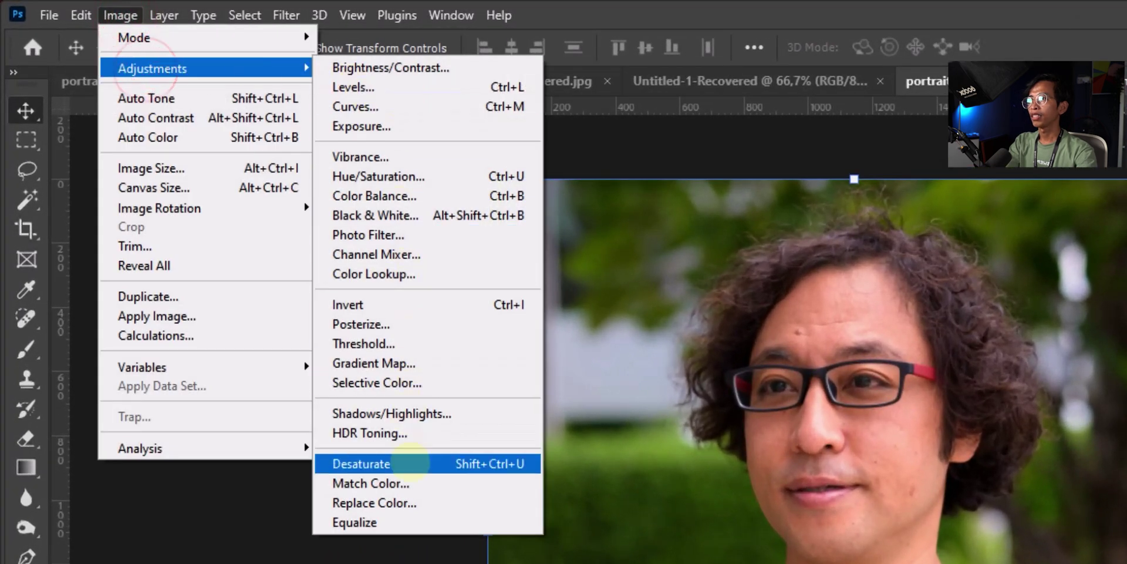
mouse_move(206, 68)
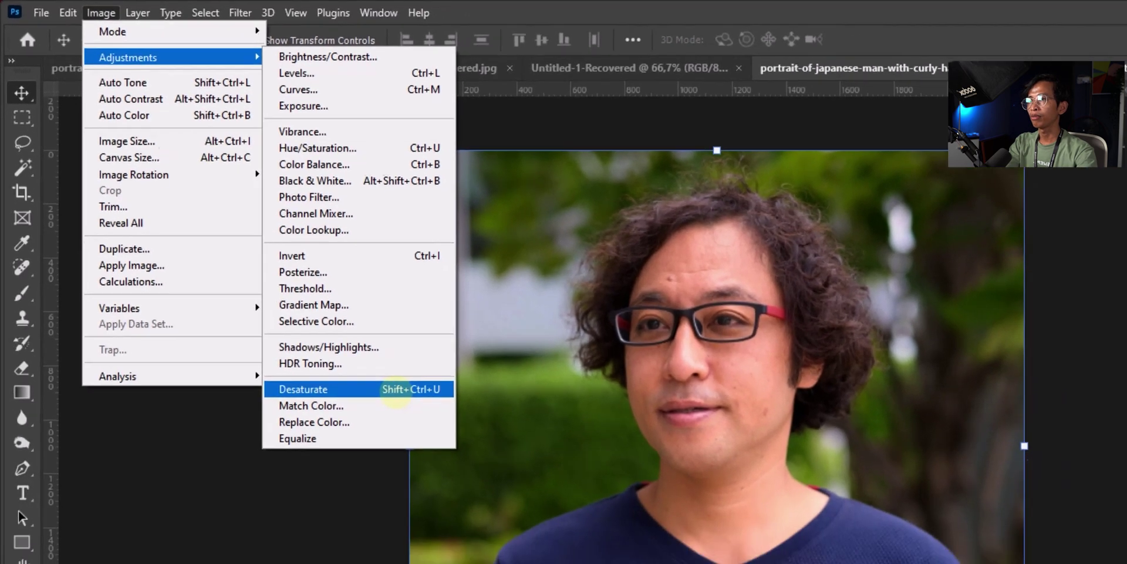
left_click(472, 464)
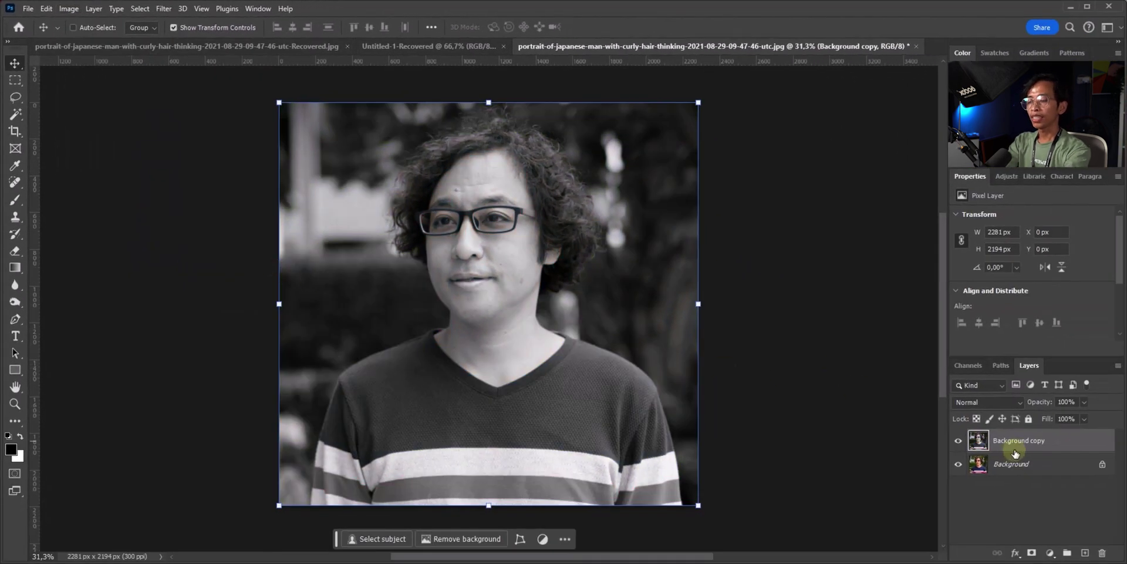
key("ctrl+j")
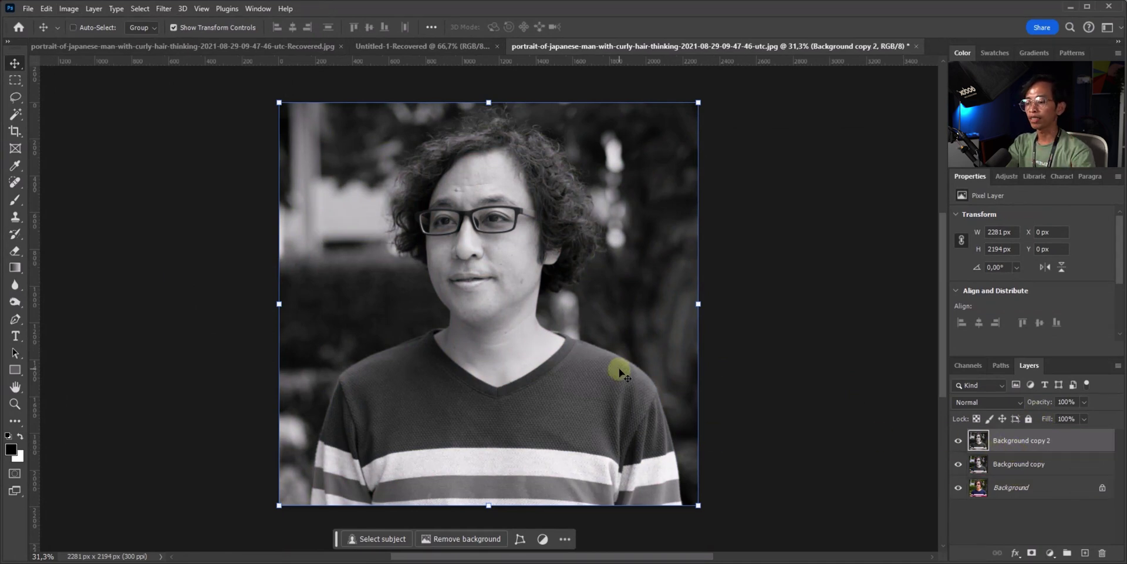
key("ctrl+i")
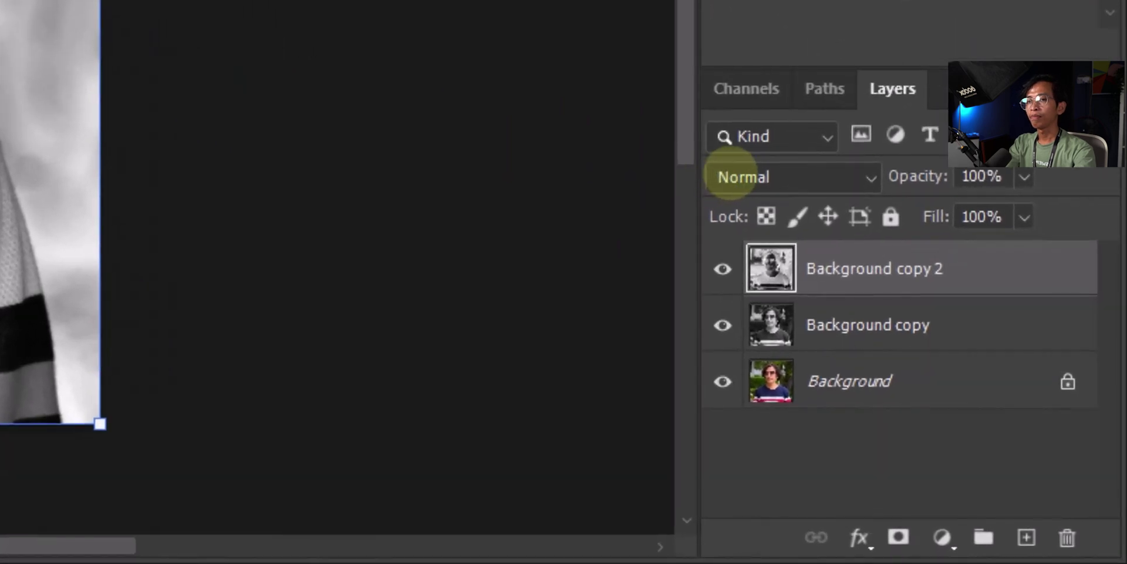
- Set the inverted top layer's blend mode to Vivid Light
left_click(732, 176)
scroll(734, 168, "down", 3)
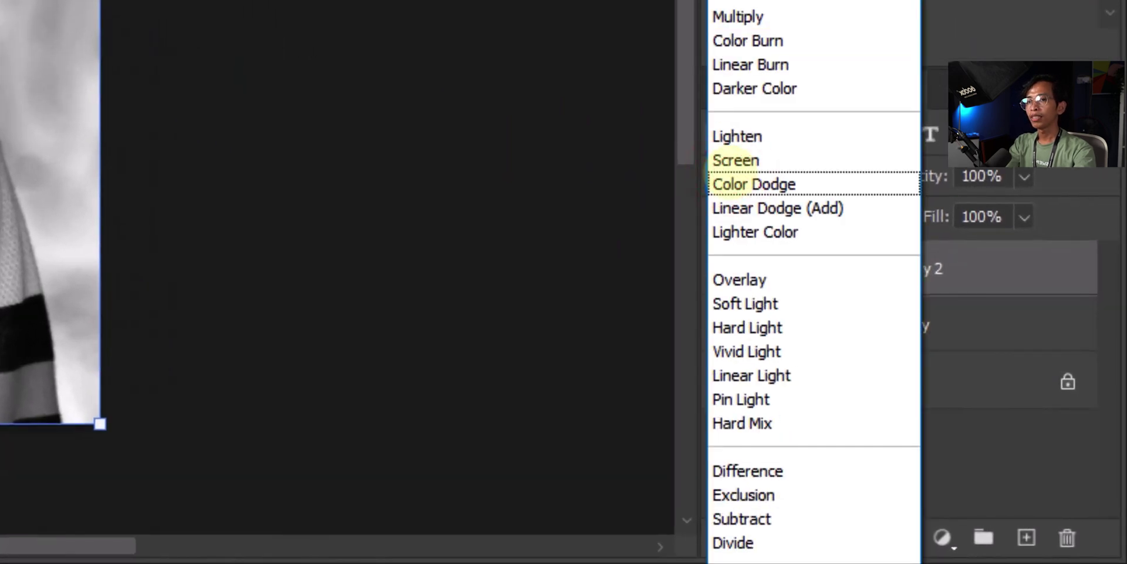
left_click(829, 351)
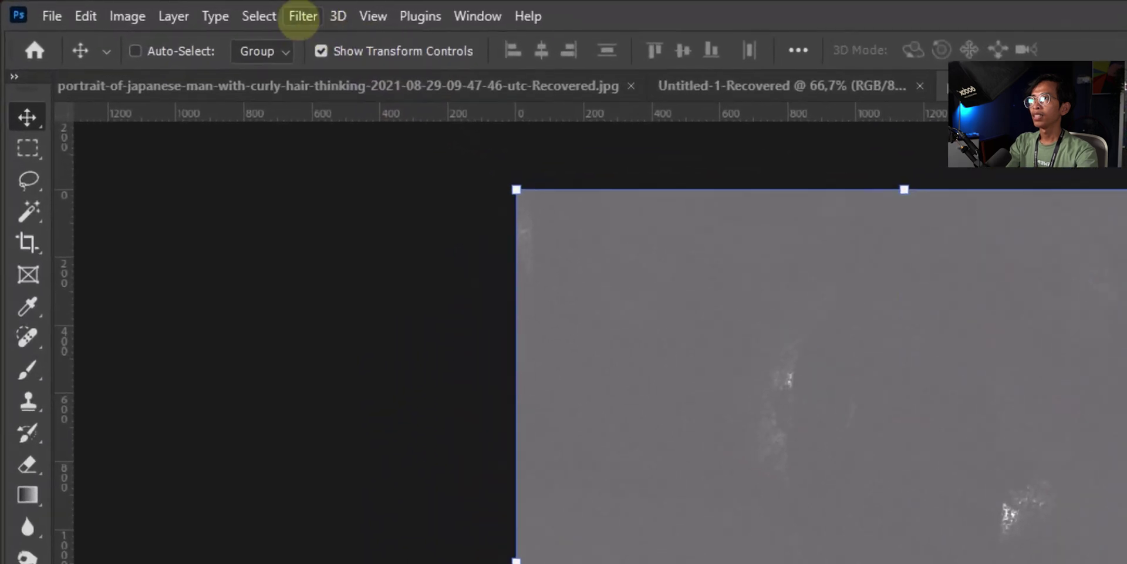
left_click(258, 13)
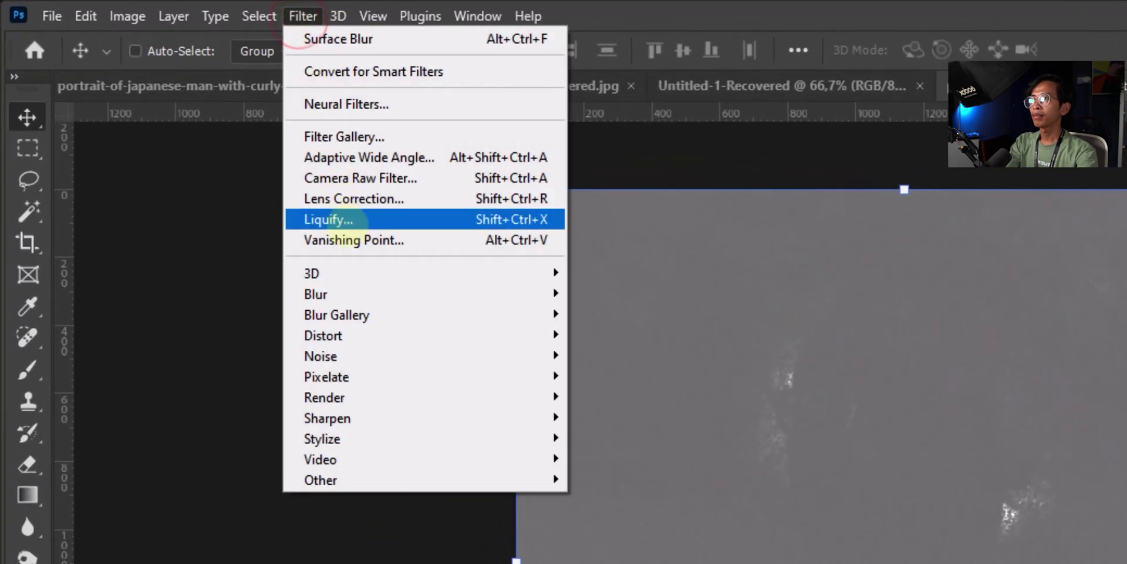
mouse_move(422, 293)
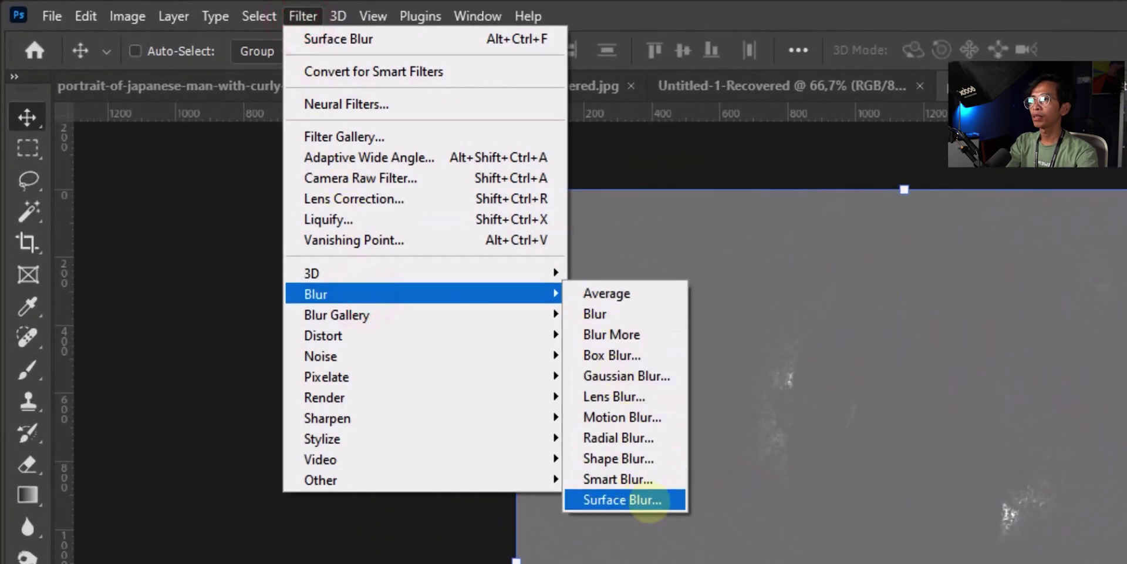
- Apply Surface Blur at Radius 44, Threshold 24, checking the preview zoomed on the face
left_click(656, 501)
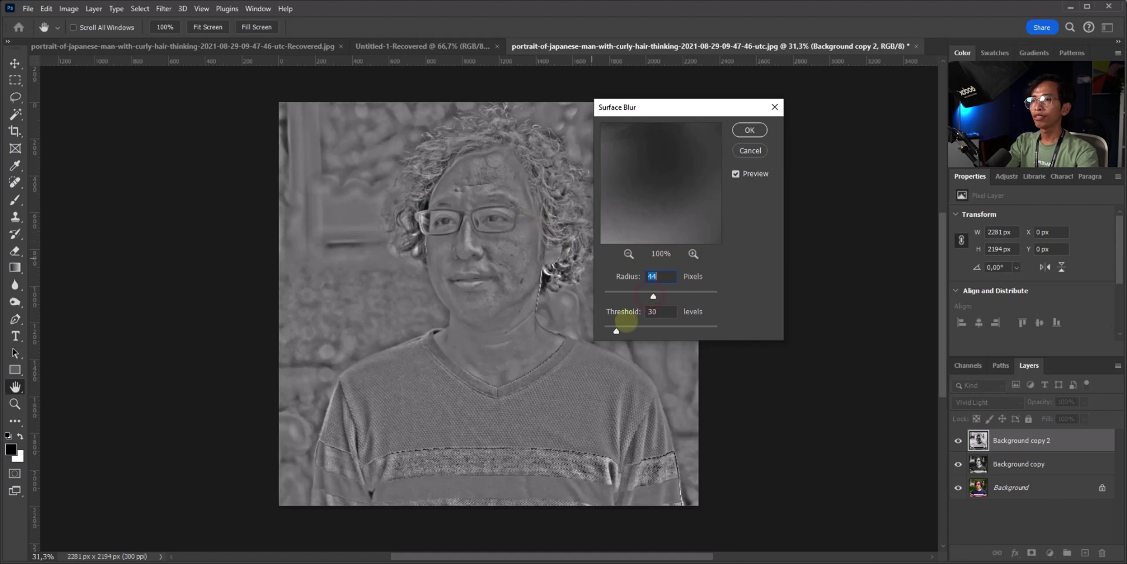
left_click(614, 330)
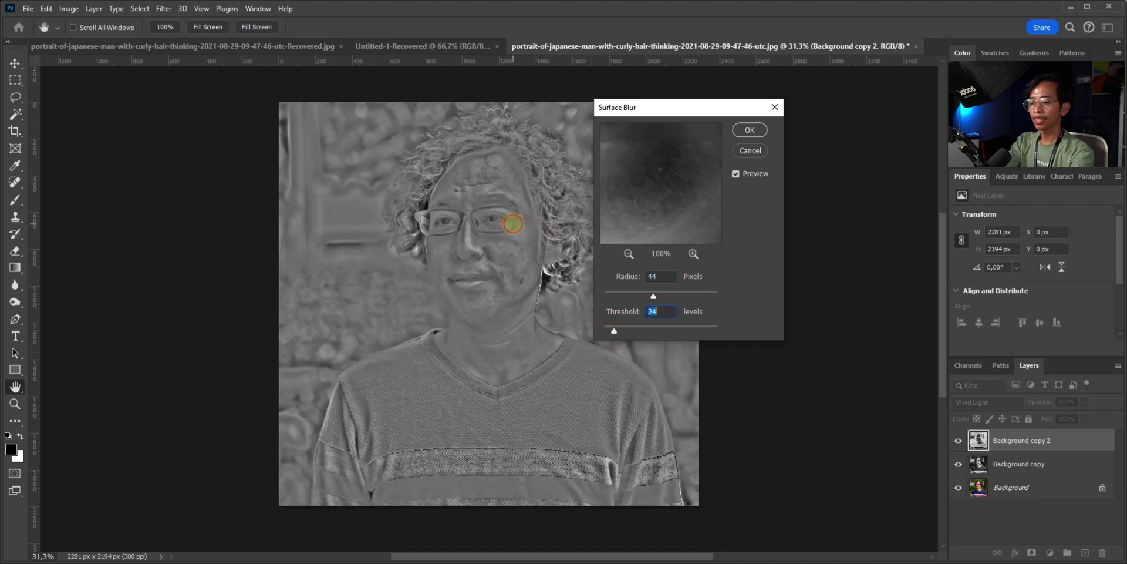
left_click(512, 223)
key("ctrl+plus")
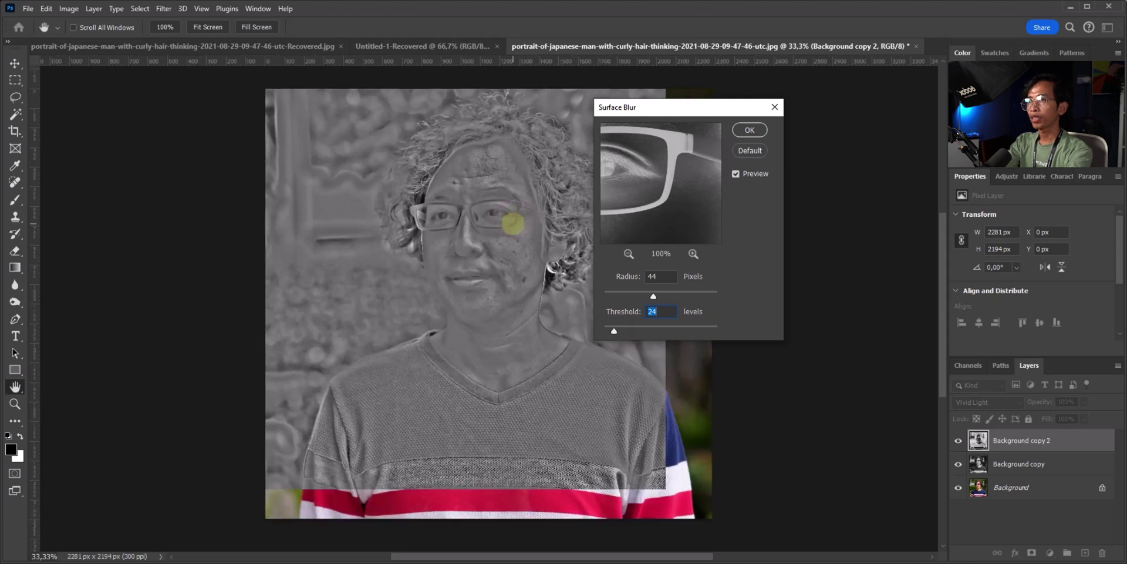
key("ctrl+plus")
key("ctrl+plus")
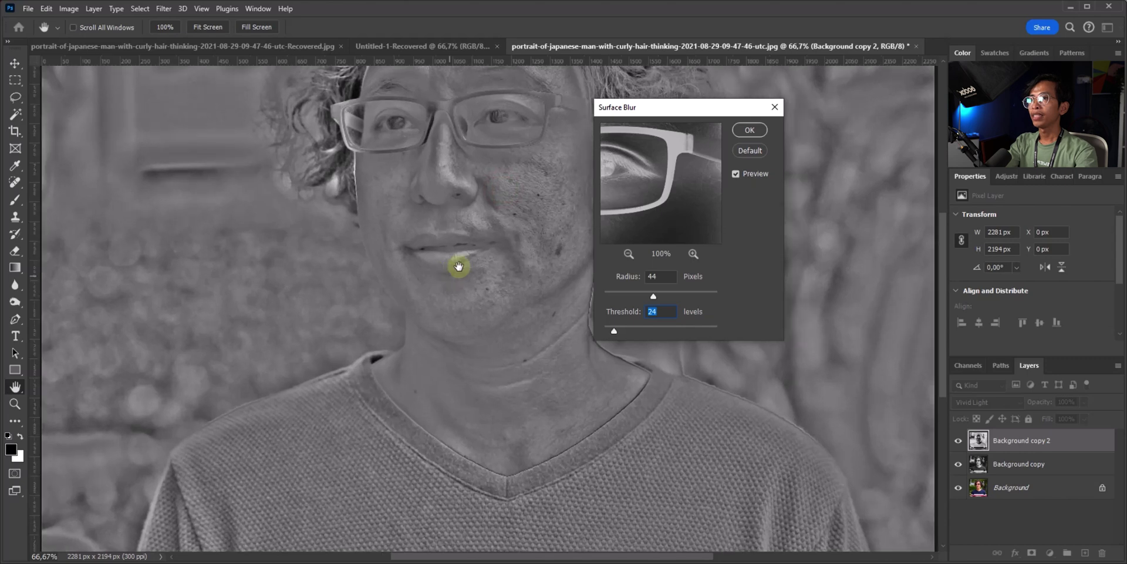
scroll(464, 247, "right", 5)
scroll(479, 200, "up", 5)
left_click_drag(398, 358, 437, 302)
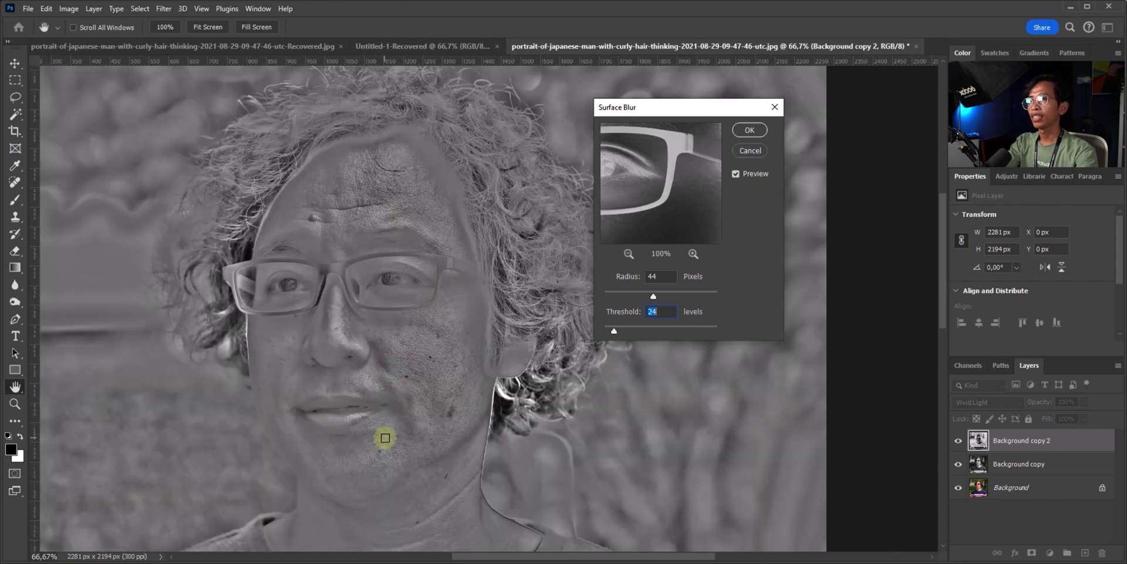
left_click(740, 133)
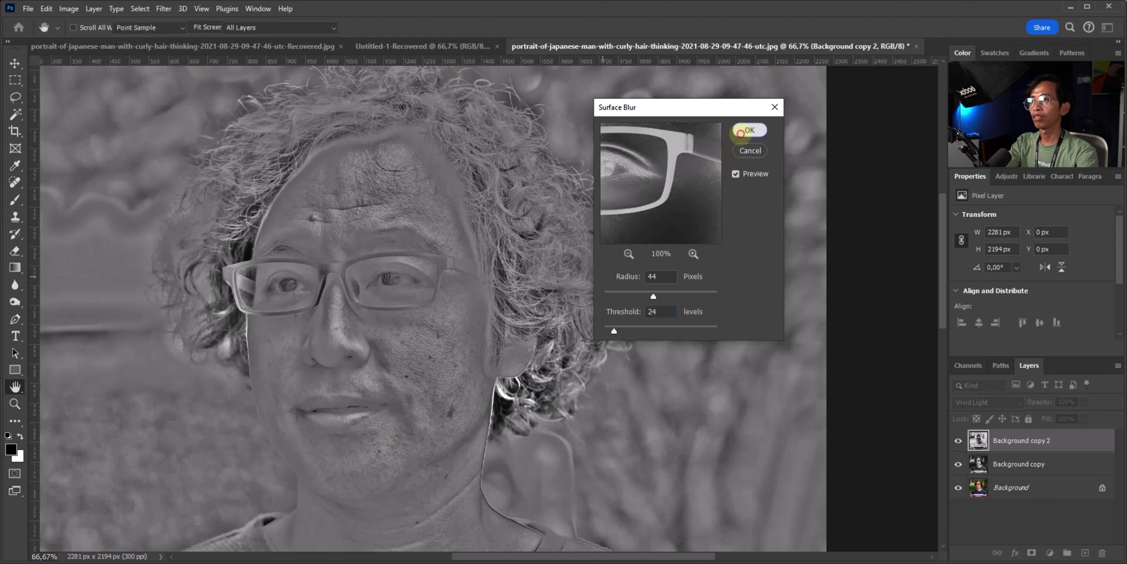
- Group both background copies into Group 1 and set the group to Overlay
key("ctrl+0")
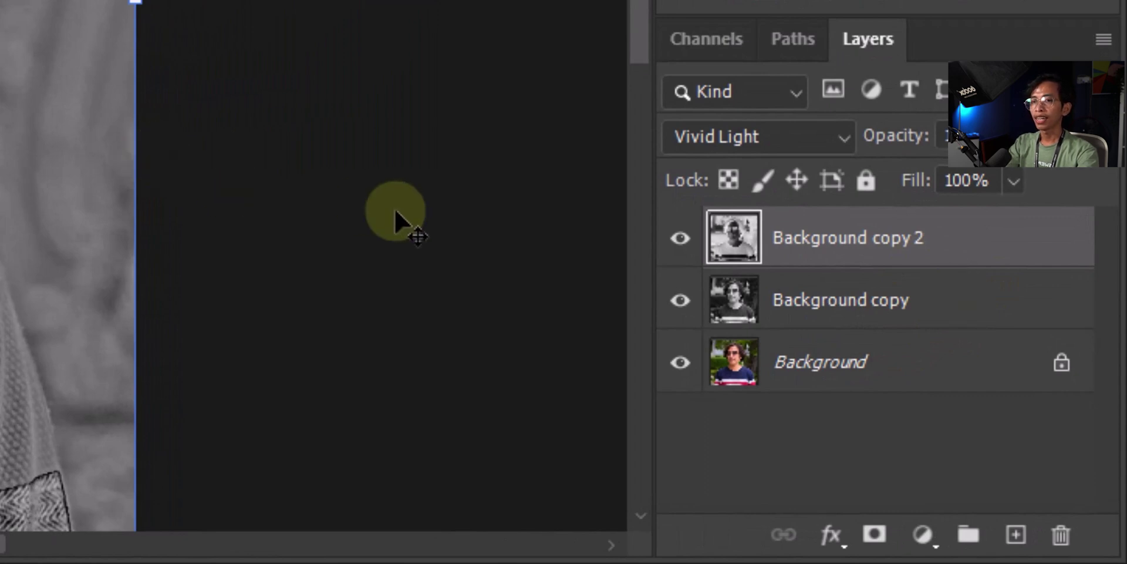
key("shift")
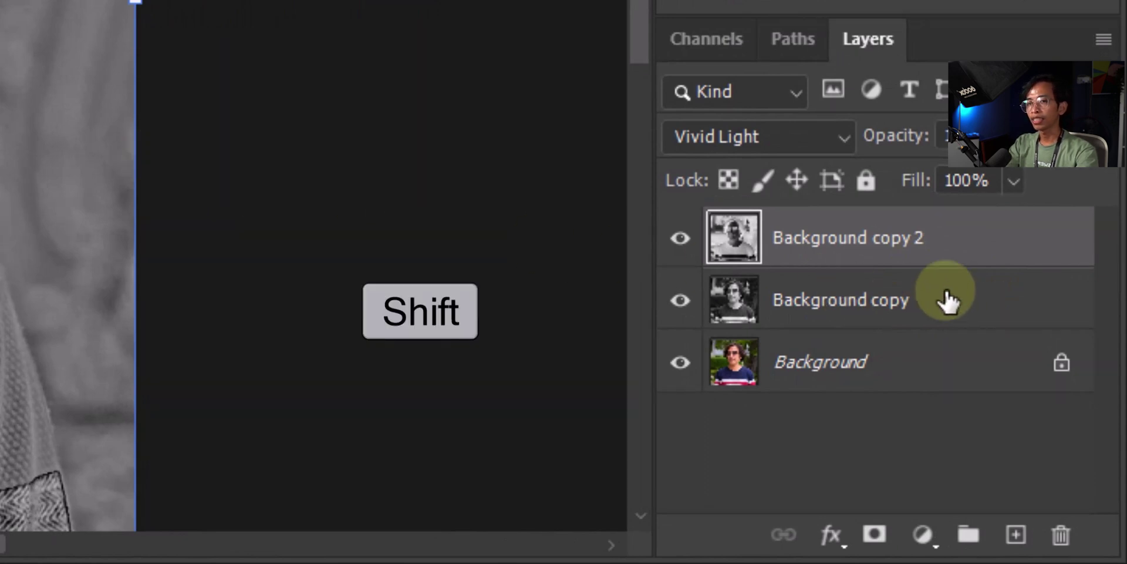
left_click(946, 300, "shift")
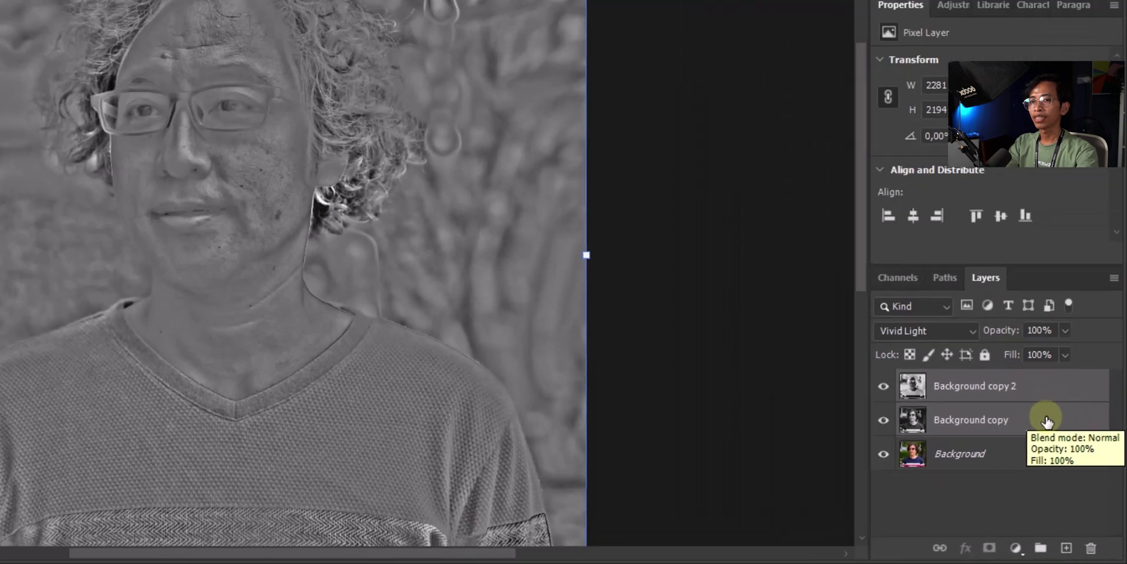
right_click(1070, 464)
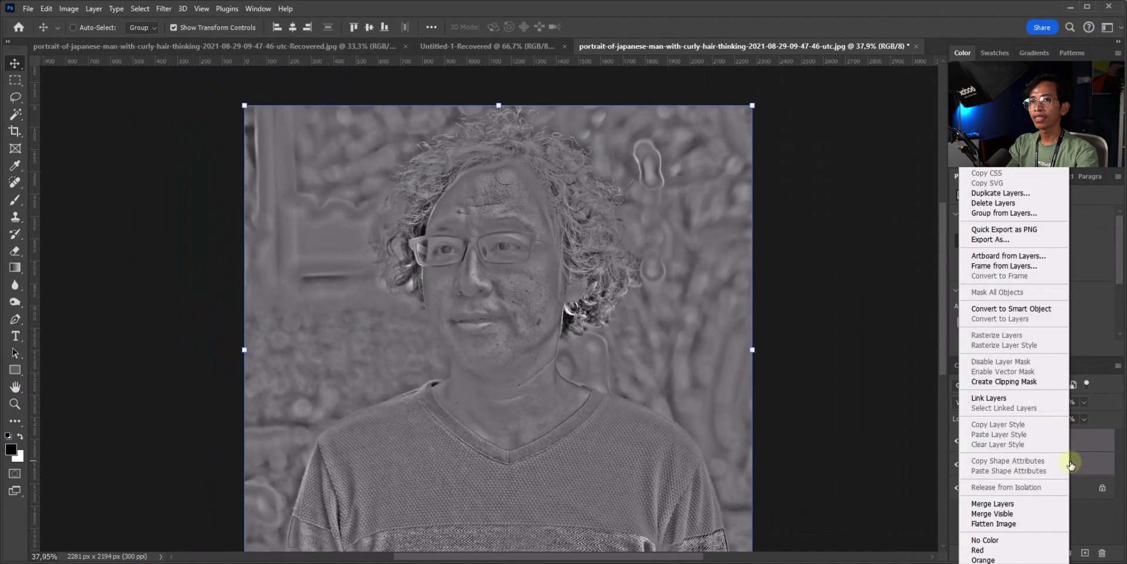
left_click(1004, 212)
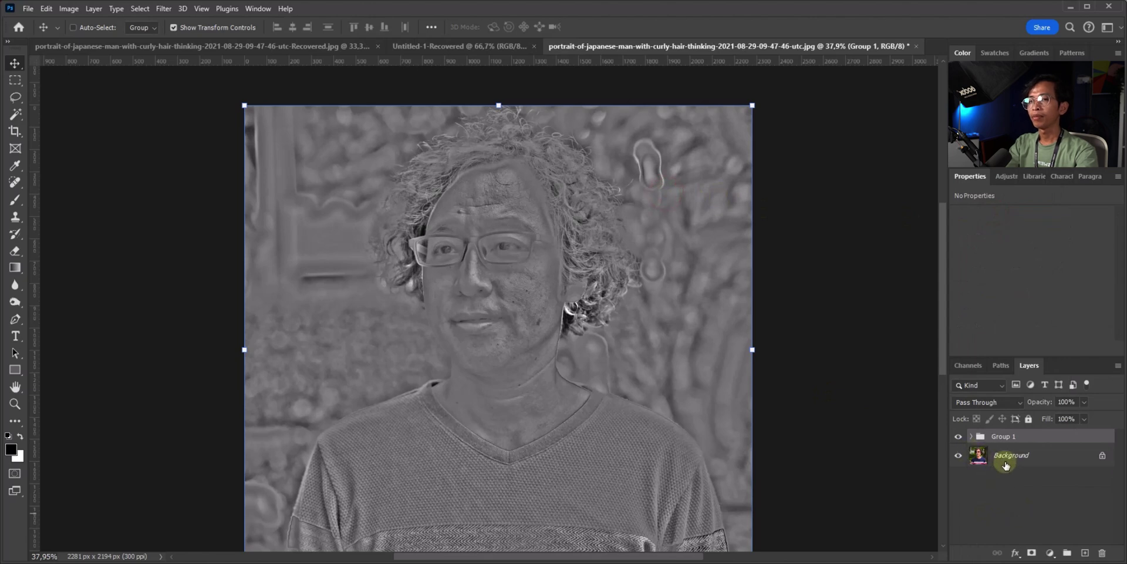
left_click(982, 403)
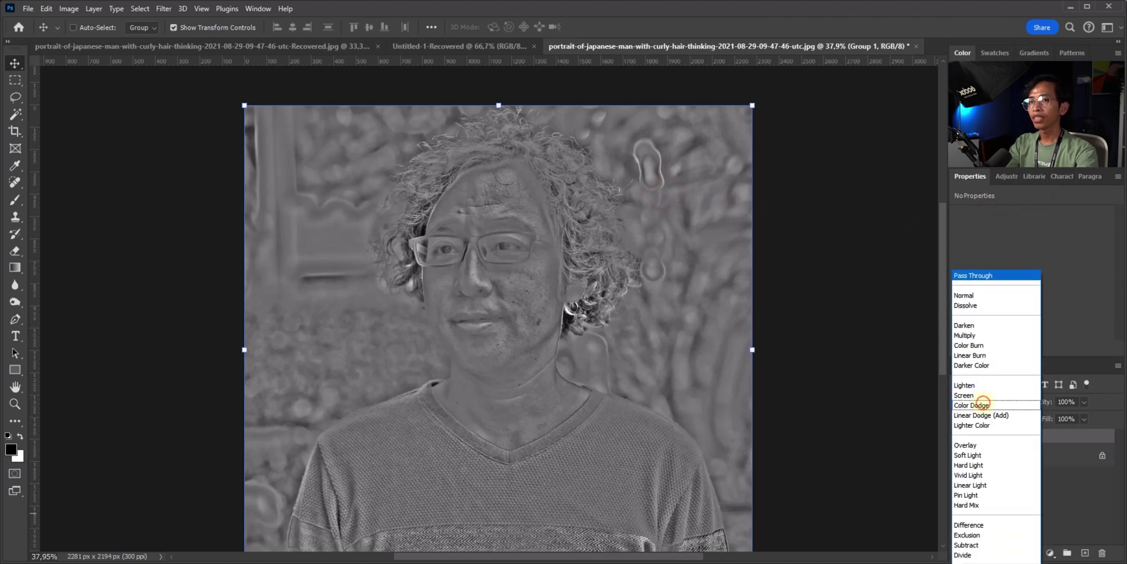
left_click(965, 444)
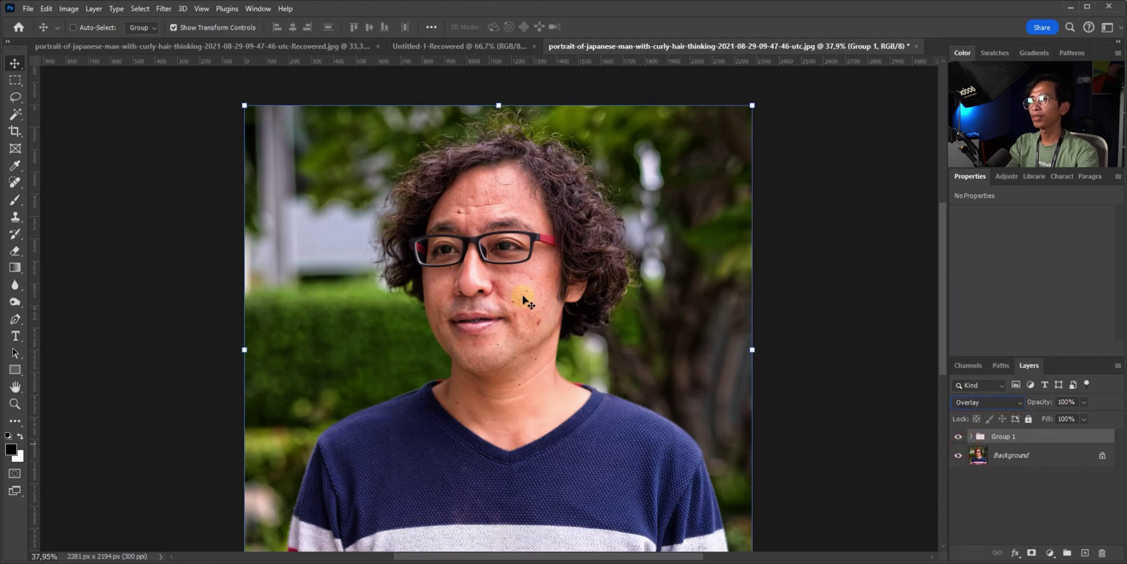
- Toggle Group 1's visibility to compare, inspecting the eyes and cheek close up
left_click_drag(525, 301, 525, 308)
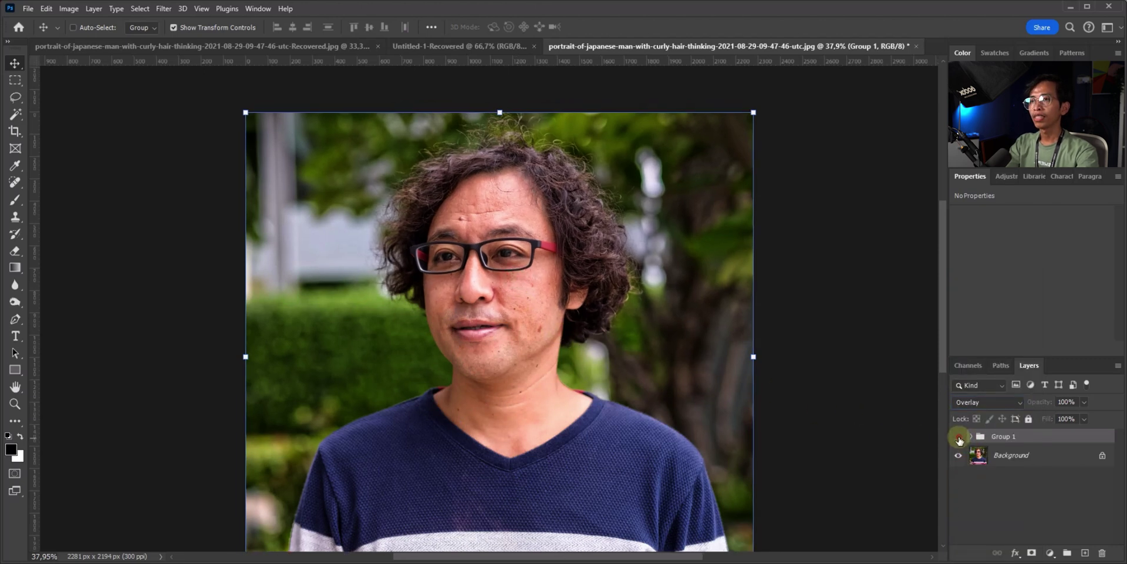
left_click(959, 437)
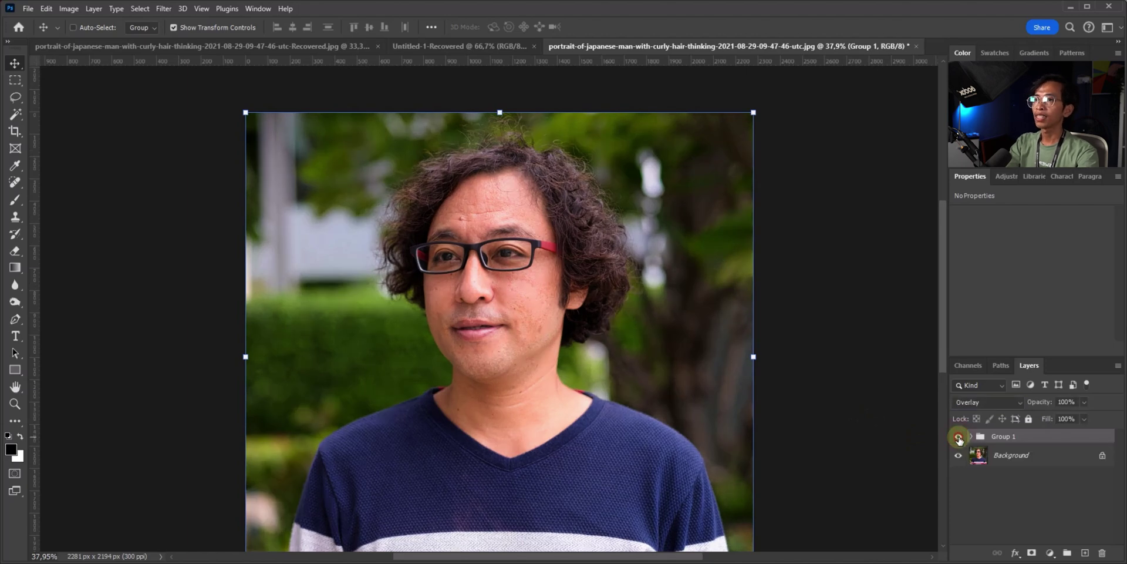
left_click(959, 437)
scroll(505, 277, "up", 2)
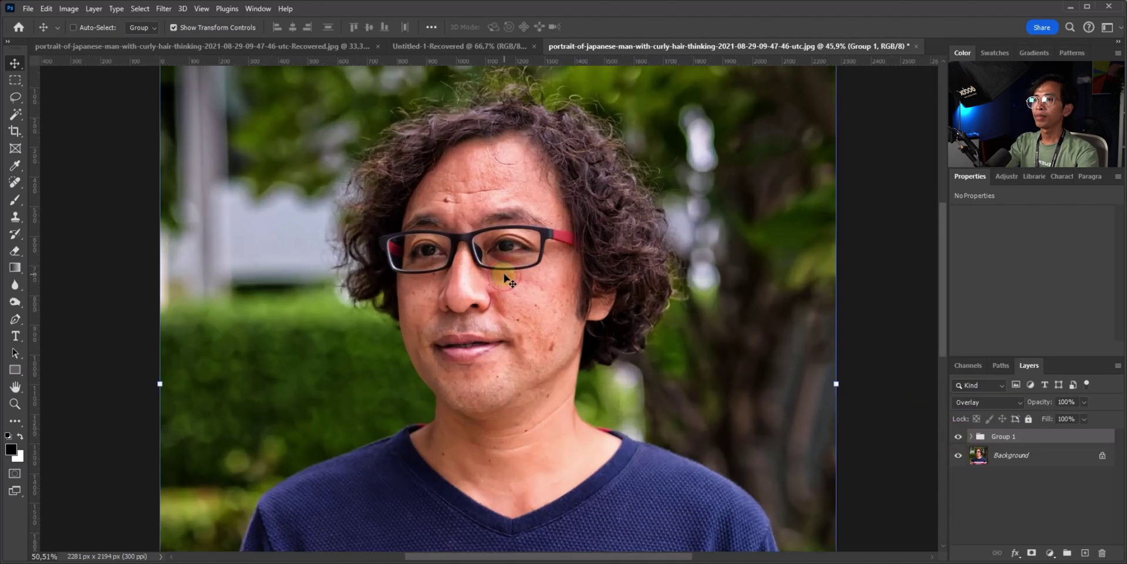
scroll(505, 277, "up", 2)
scroll(505, 277, "up", 2)
scroll(505, 277, "up", 2)
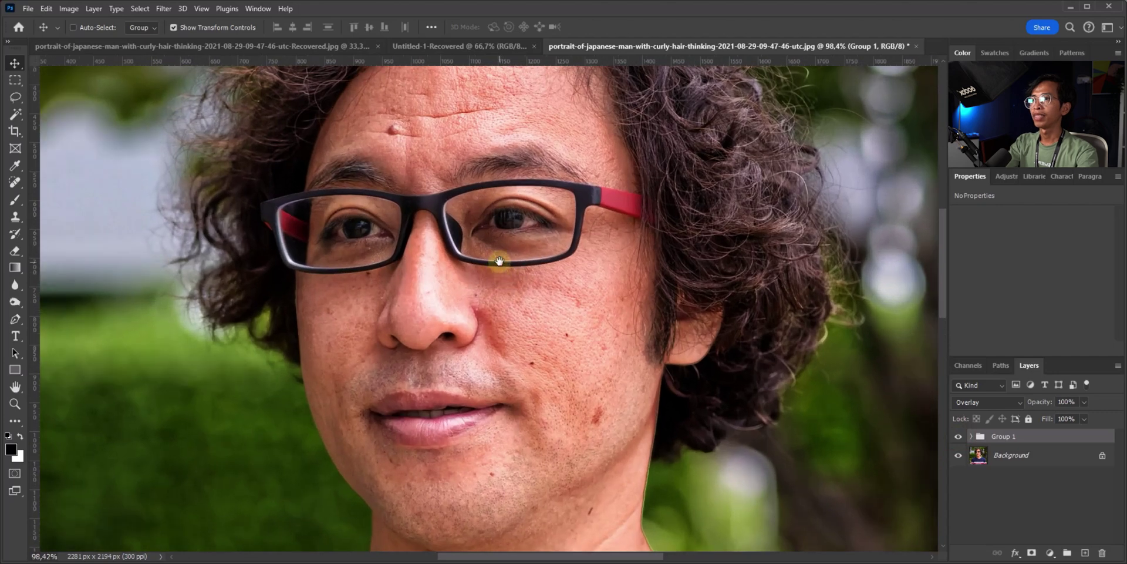
left_click_drag(499, 260, 506, 315)
scroll(508, 316, "down", 3)
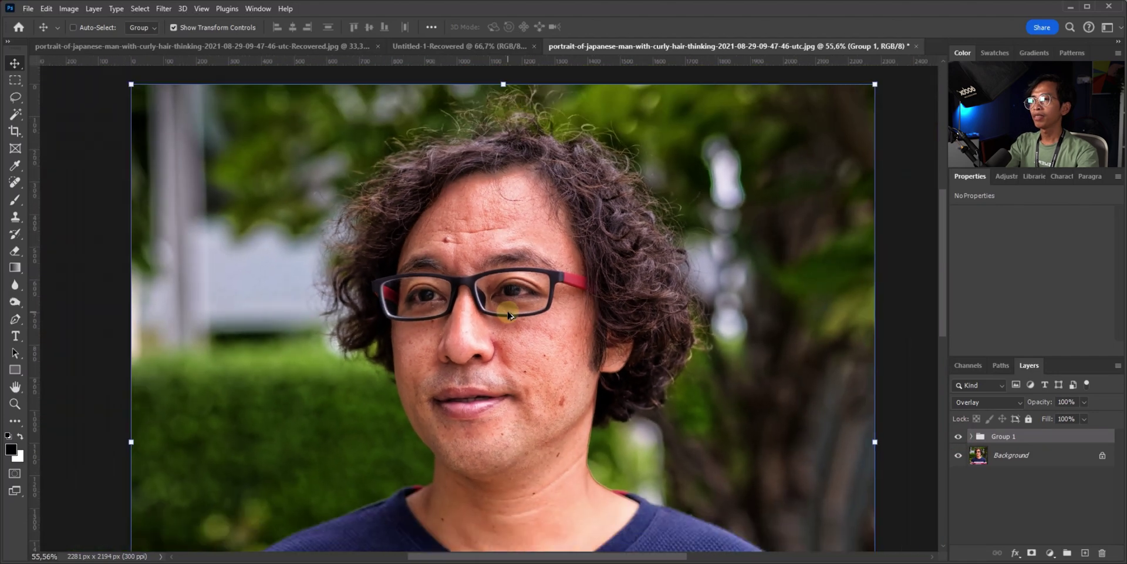
scroll(517, 334, "down", 2)
scroll(529, 356, "down", 1)
left_click_drag(538, 366, 534, 297)
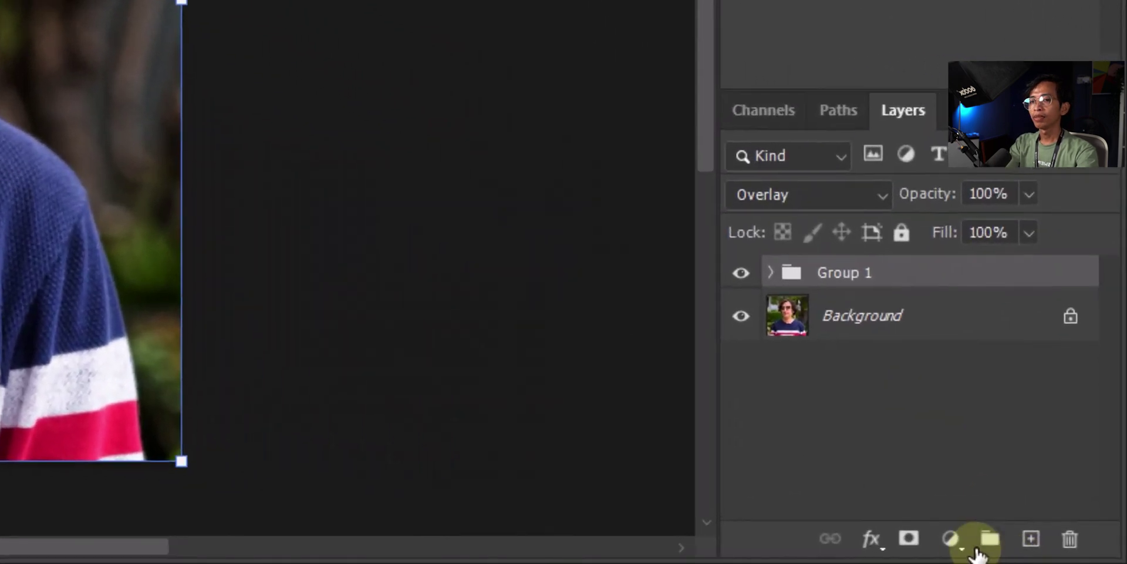
- Add a Hue/Saturation layer with Master saturation -47 and Reds saturation +40
left_click(1051, 553)
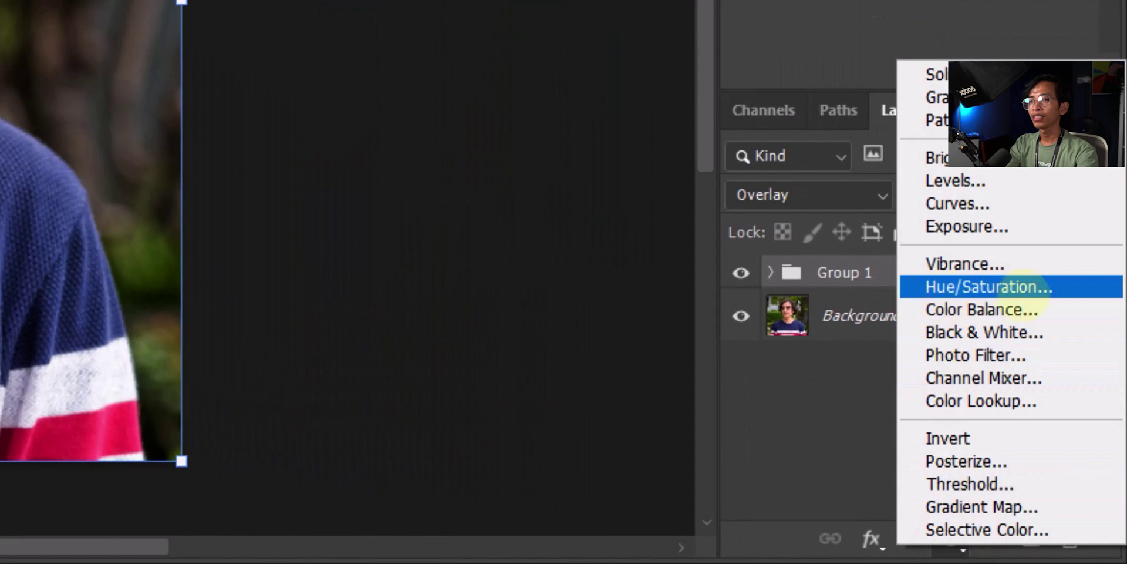
left_click(1024, 287)
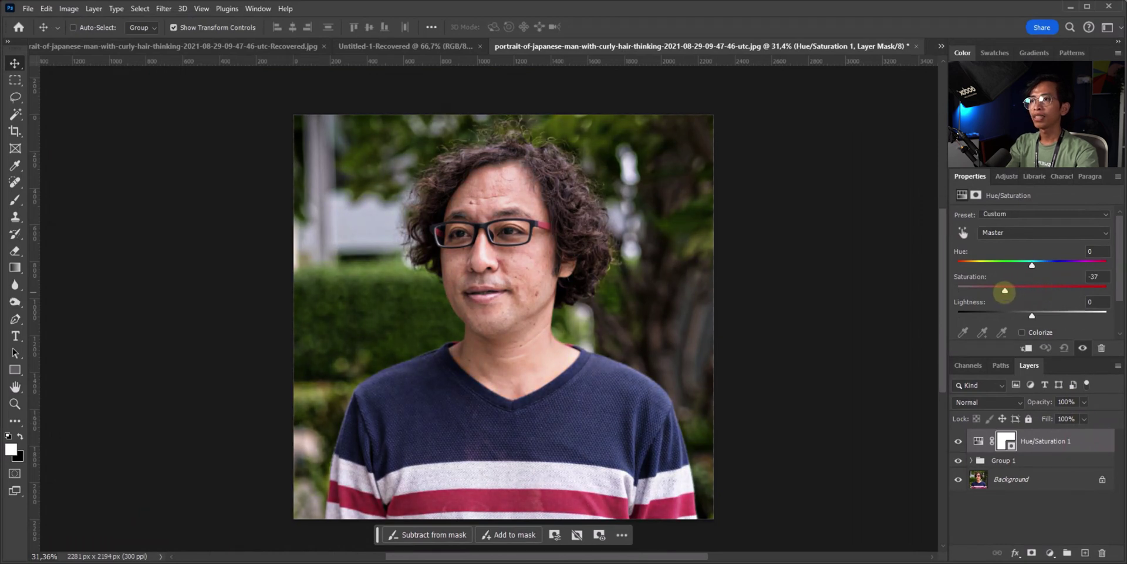
left_click_drag(999, 290, 997, 290)
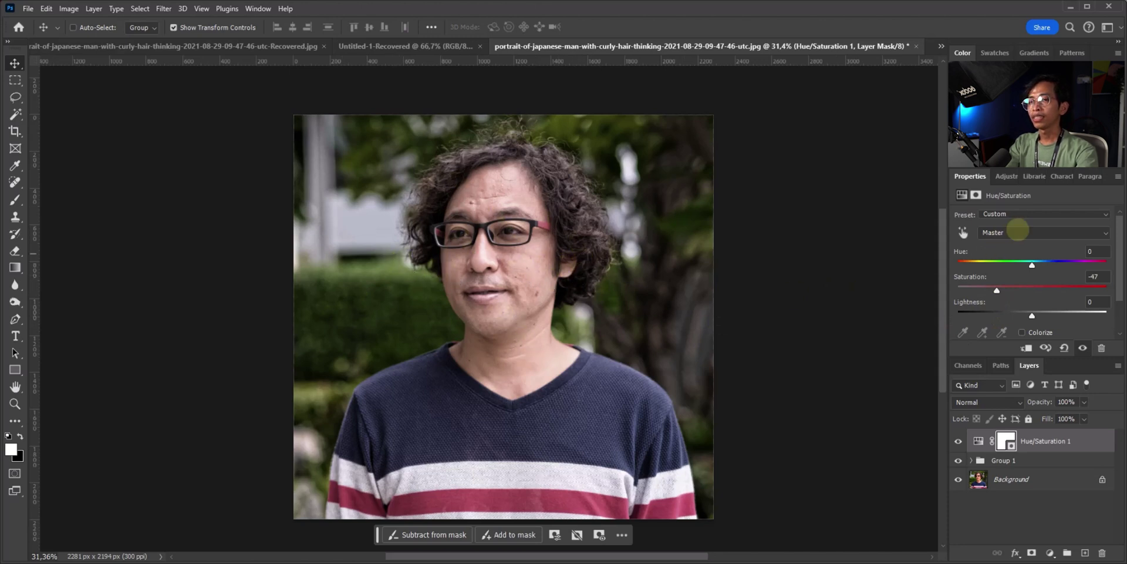
left_click(1018, 232)
left_click(1015, 253)
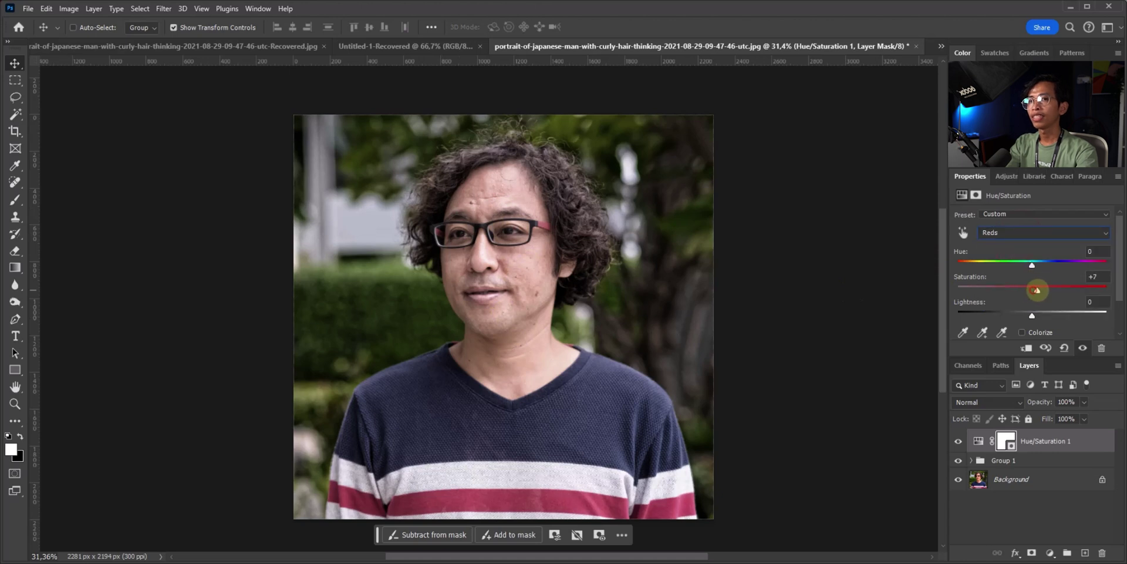
left_click_drag(1065, 290, 1061, 289)
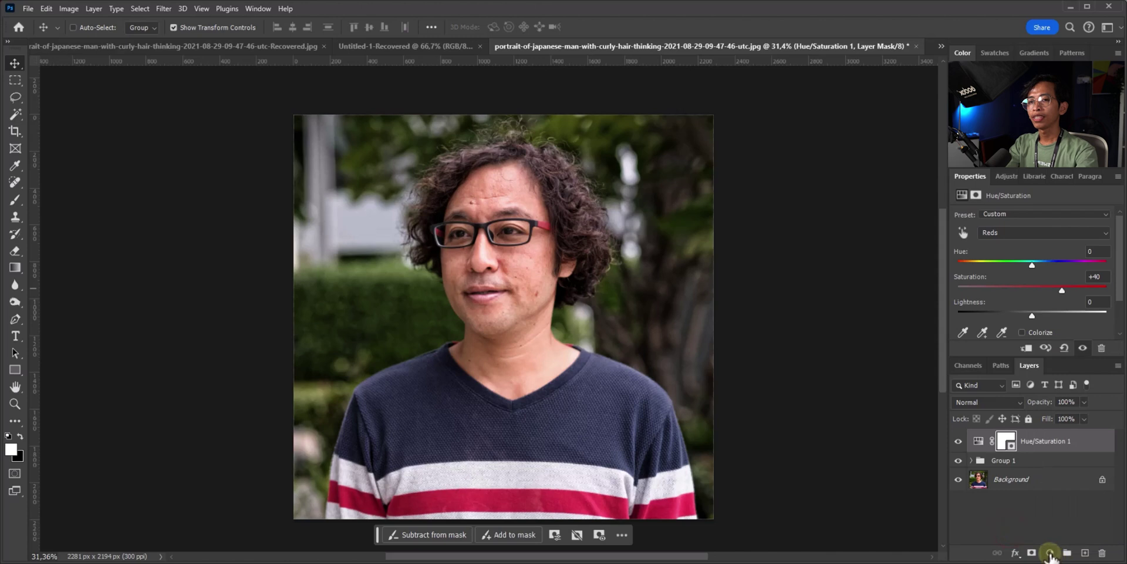
- Add a Color Balance layer, compare it on/off, and set midtones Cyan–Red to -11
left_click(1049, 553)
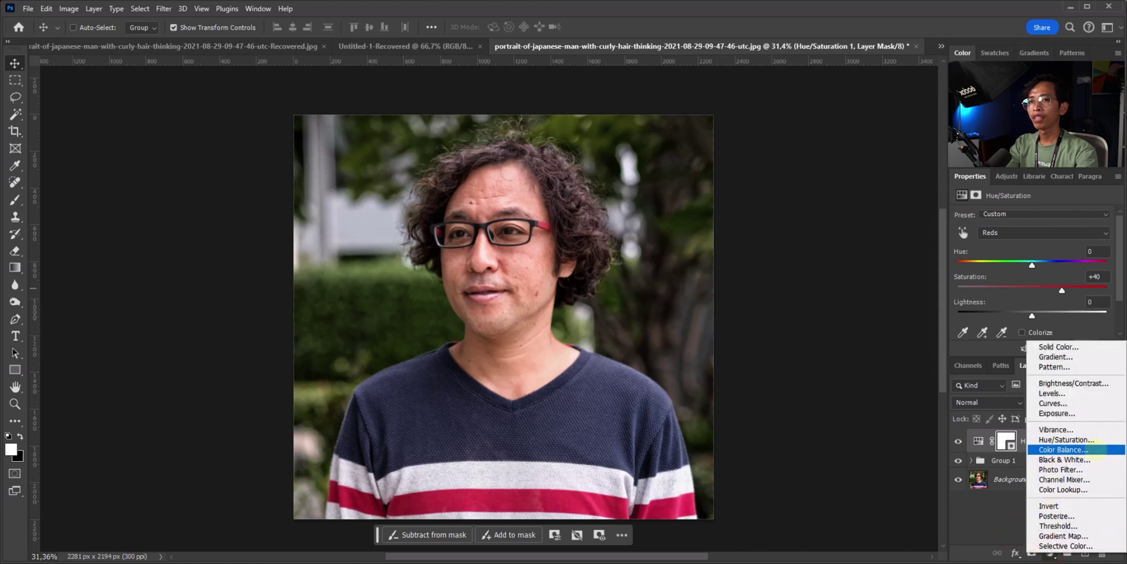
left_click(1096, 449)
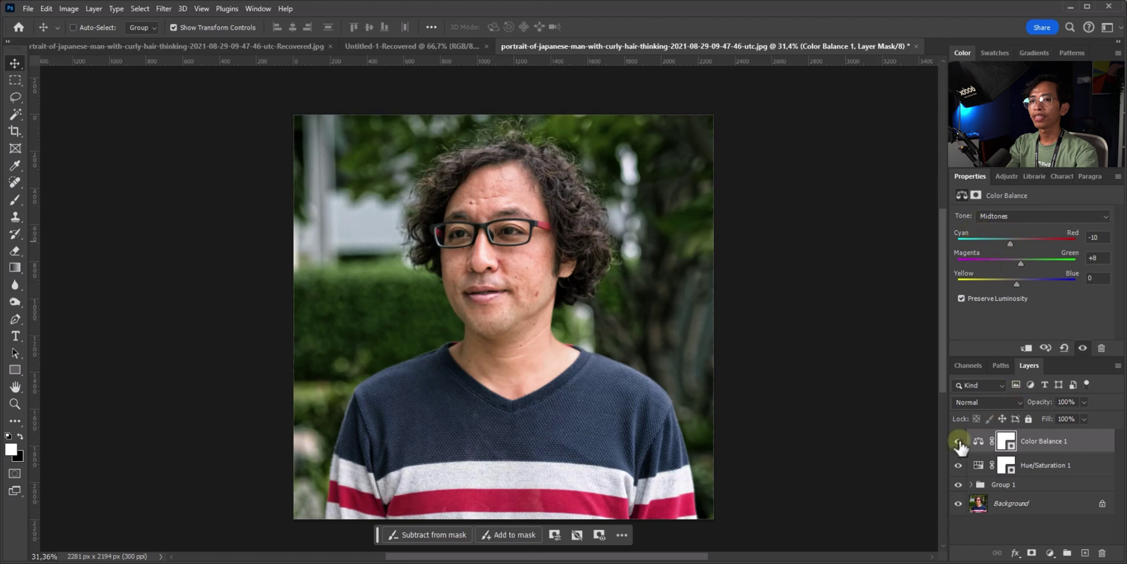
left_click(958, 441)
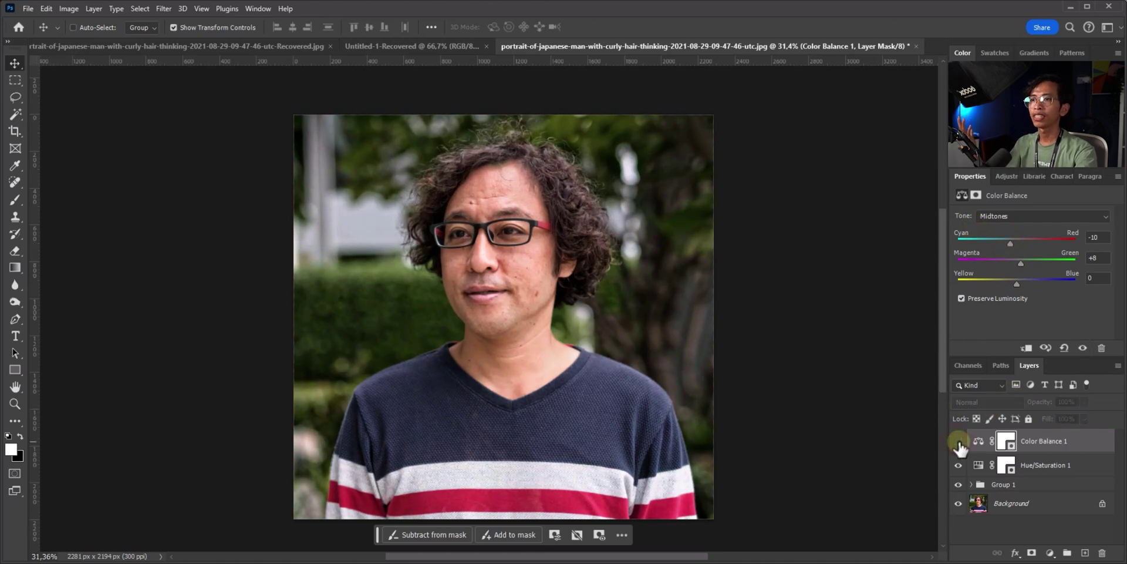
left_click(959, 446)
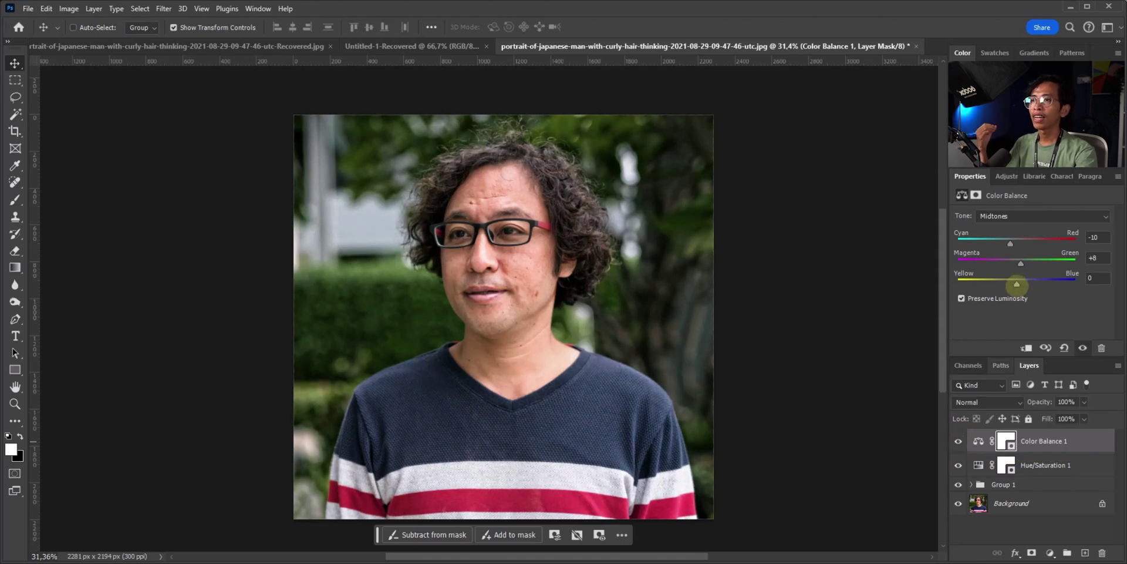
left_click_drag(1010, 243, 1008, 243)
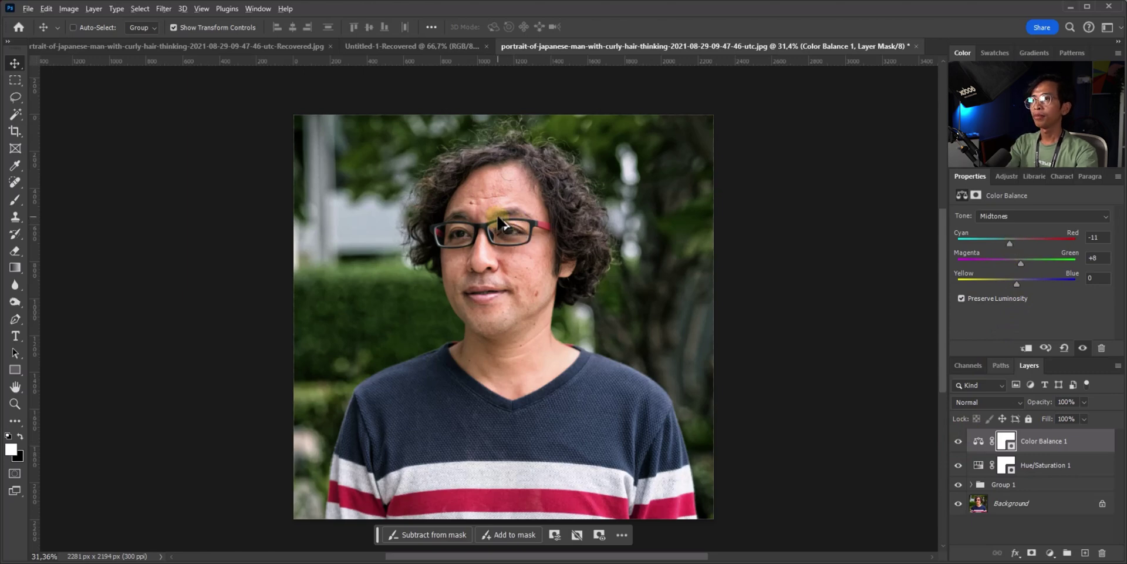
scroll(498, 222, "up", 3)
scroll(512, 226, "up", 2)
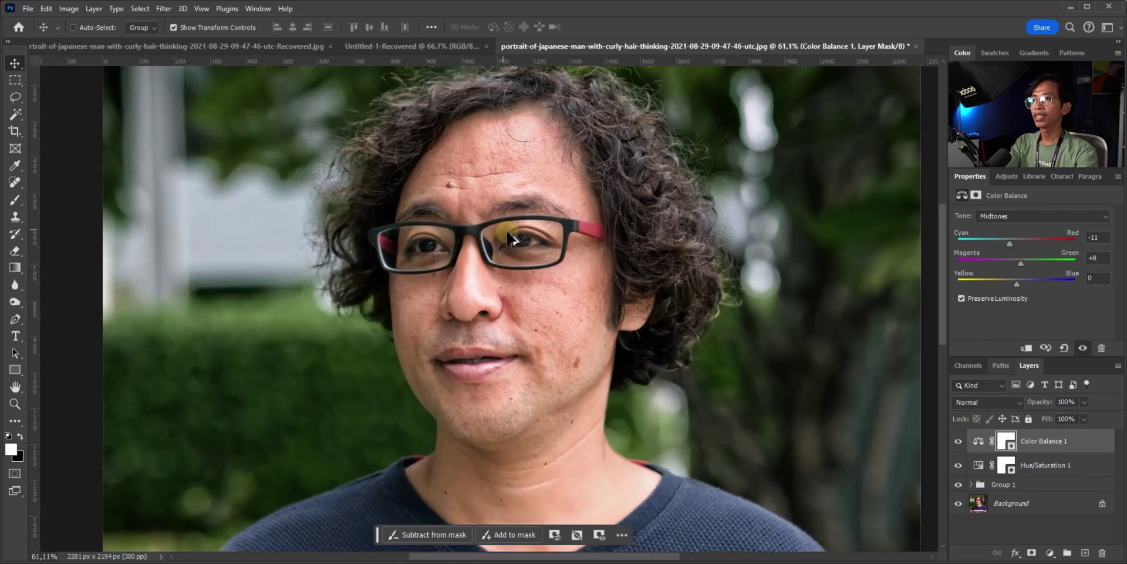
scroll(398, 240, "up", 2)
scroll(536, 234, "up", 2)
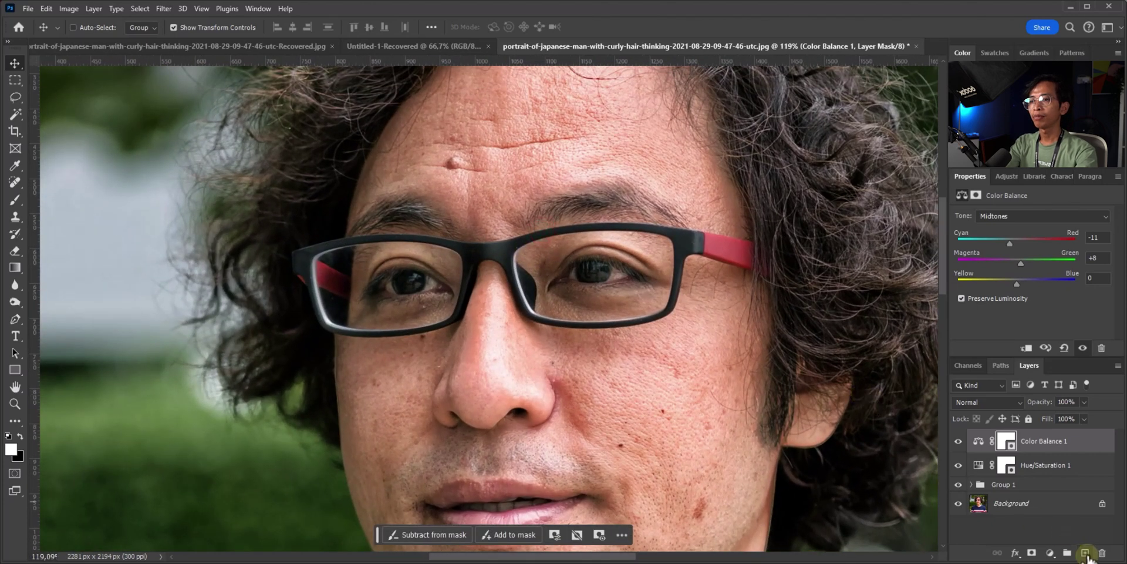
- On a new Layer 1, paint white with a small brush over both eyes
left_click(1086, 553)
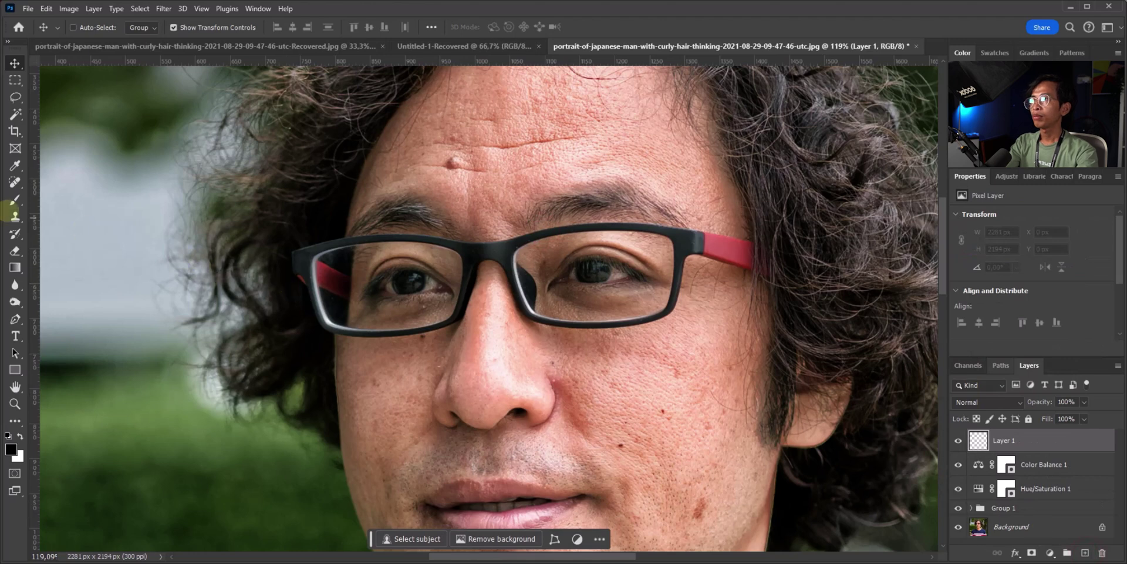
left_click(14, 200)
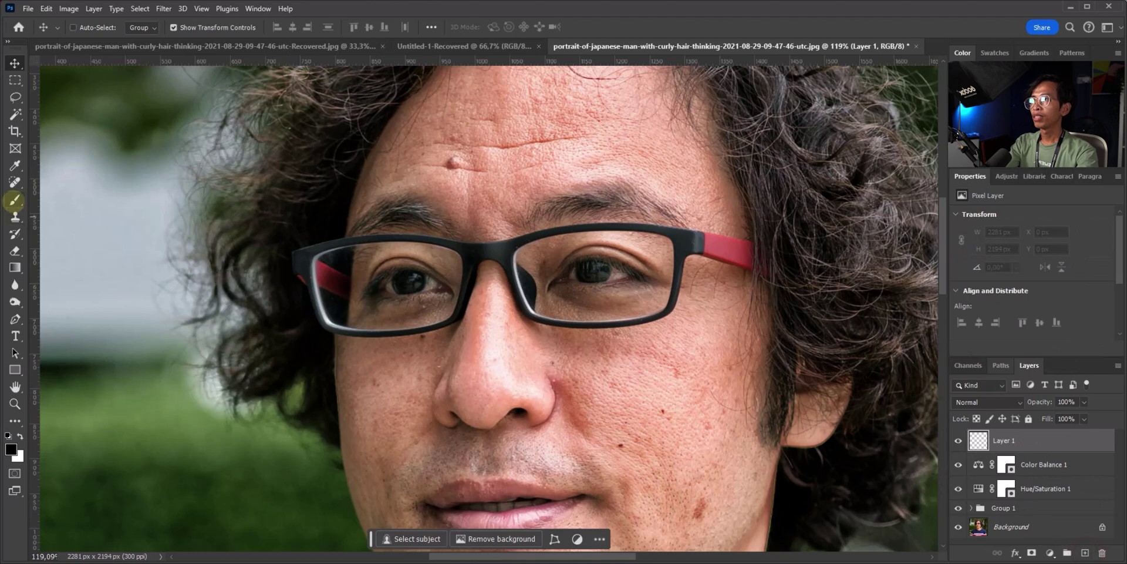
left_click(11, 450)
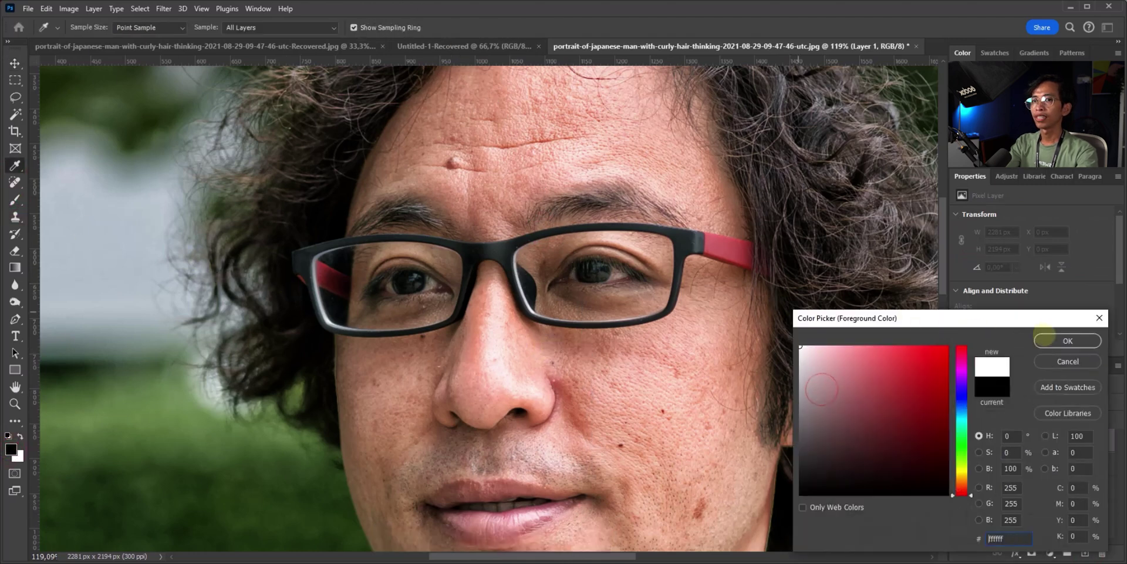
left_click(1055, 344)
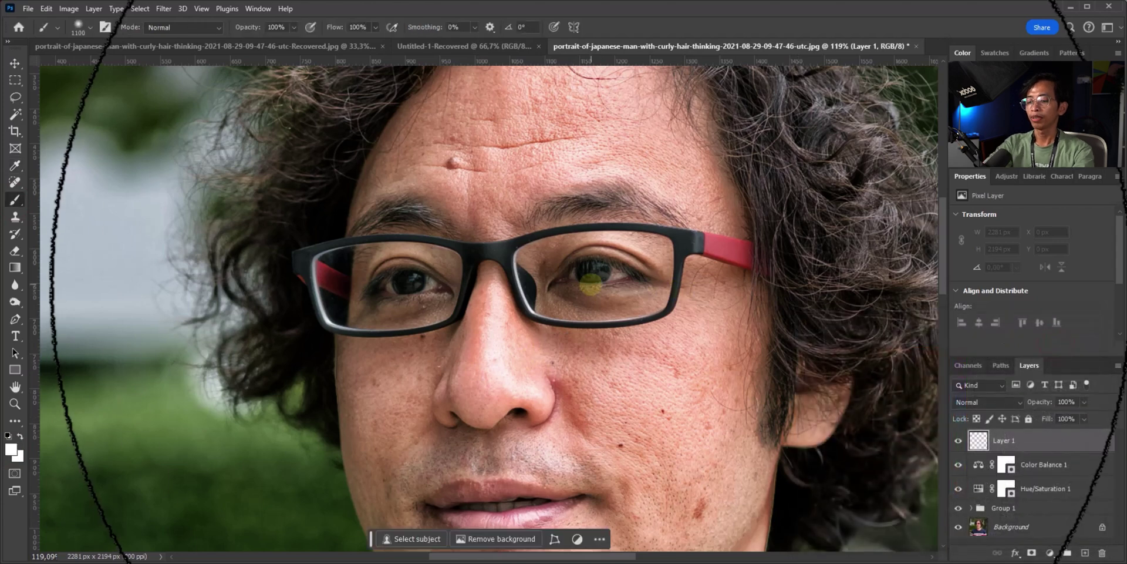
key("bracketleft")
key("bracketleft")
key("bracketleft")
key("bracketleft")
key("bracketleft")
key("bracketleft")
key("bracketleft")
key("bracketleft")
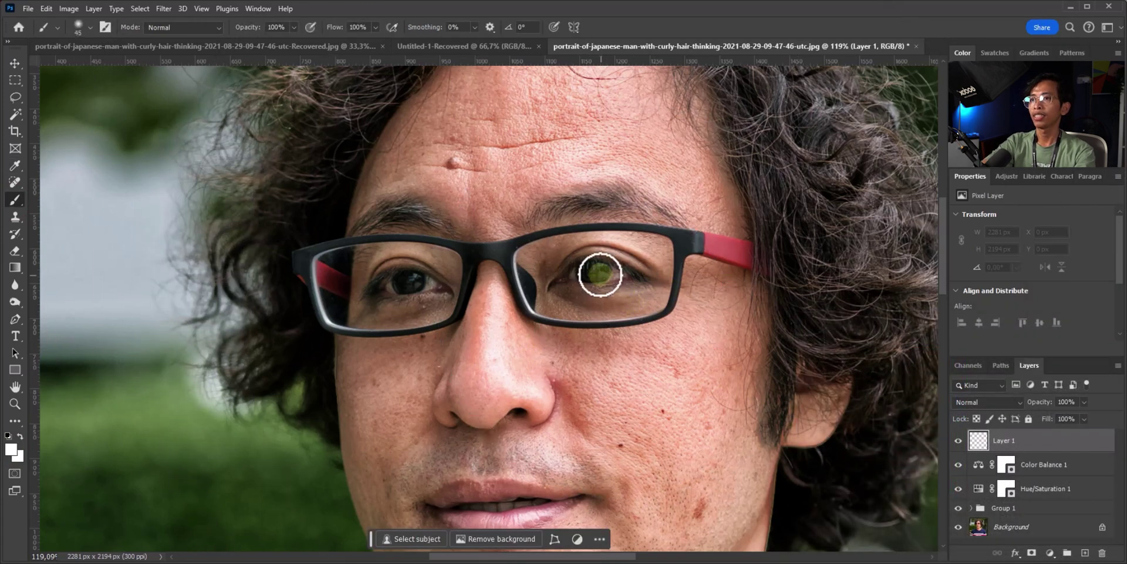
key("bracketleft")
key("bracketleft")
key("bracketleft")
key("bracketleft")
scroll(594, 270, "up", 2)
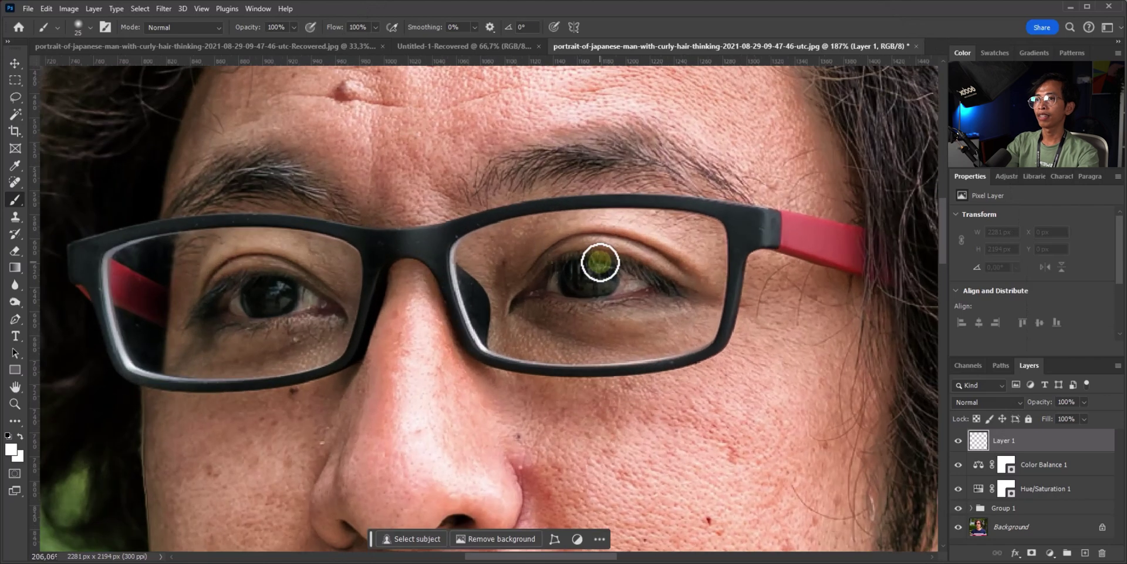
scroll(593, 270, "up", 2)
left_click_drag(592, 271, 584, 268)
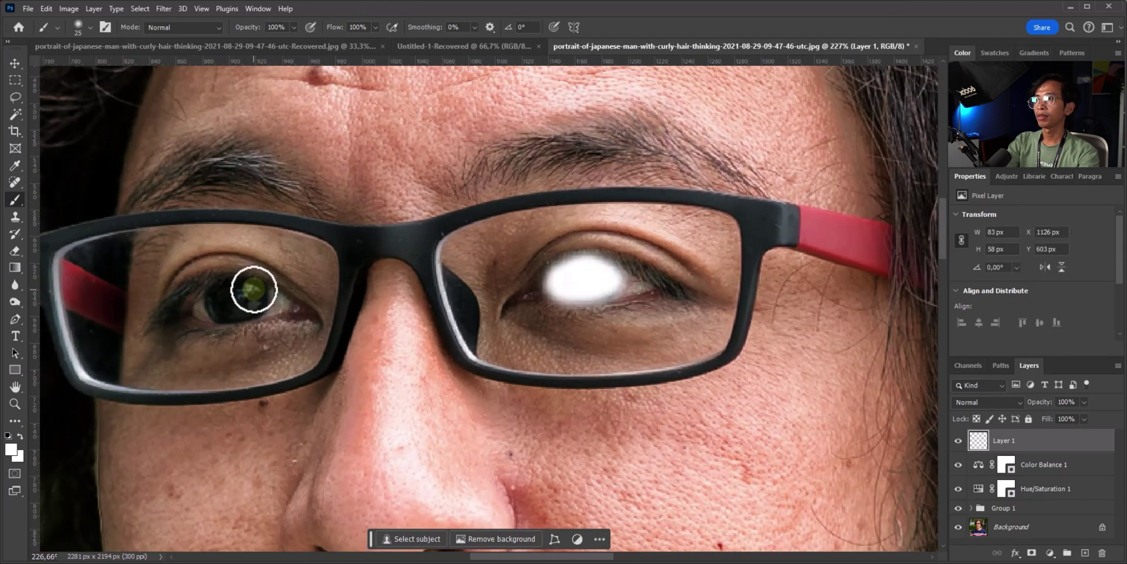
left_click_drag(256, 303, 238, 298)
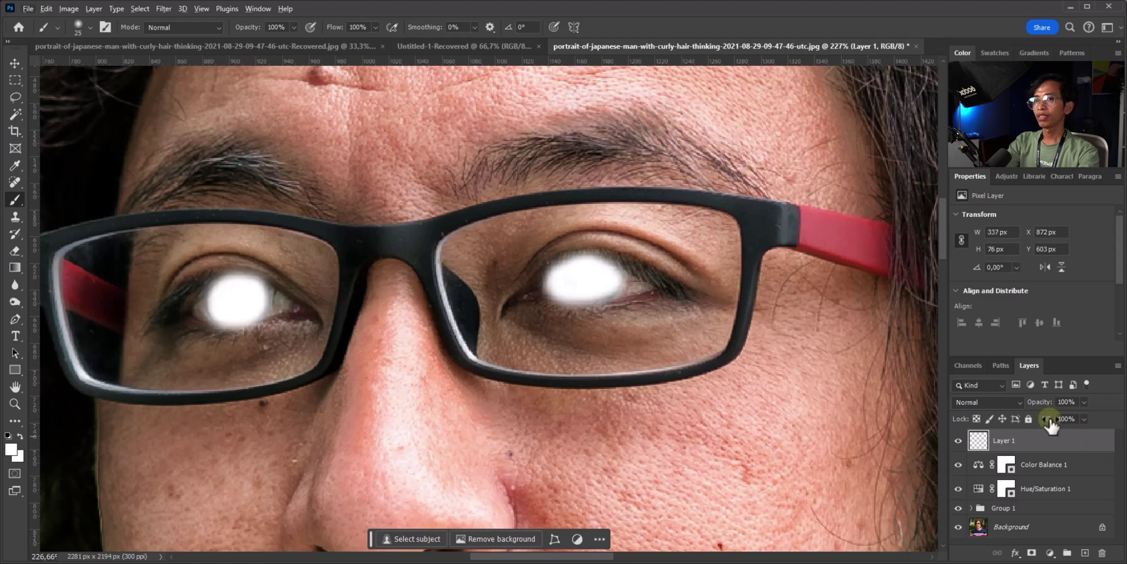
- Blend the eye layer in Overlay and toggle its visibility to compare before and after
left_click(996, 401)
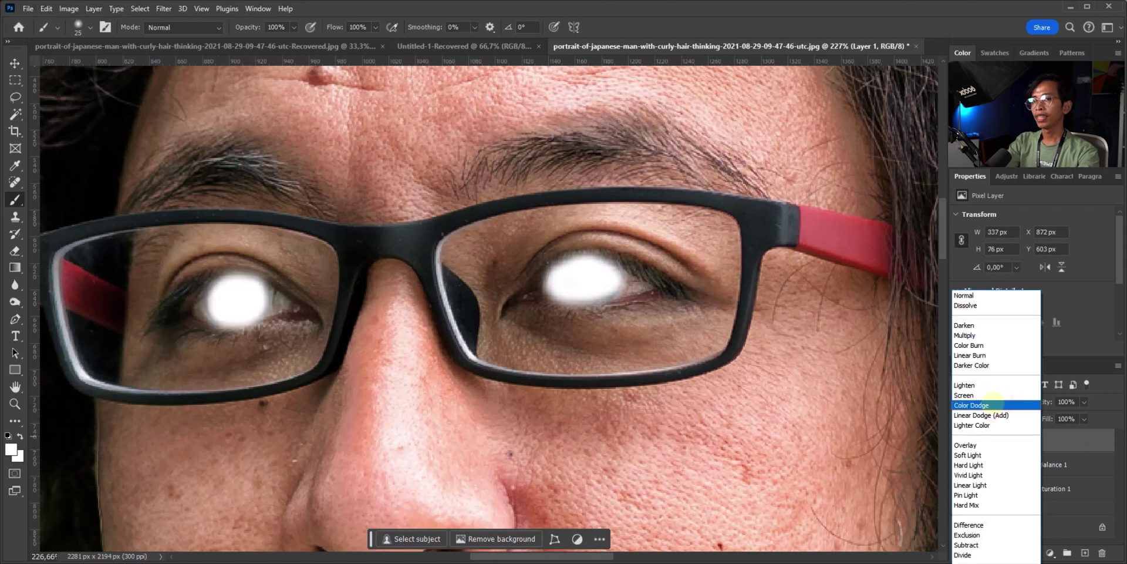
left_click(969, 444)
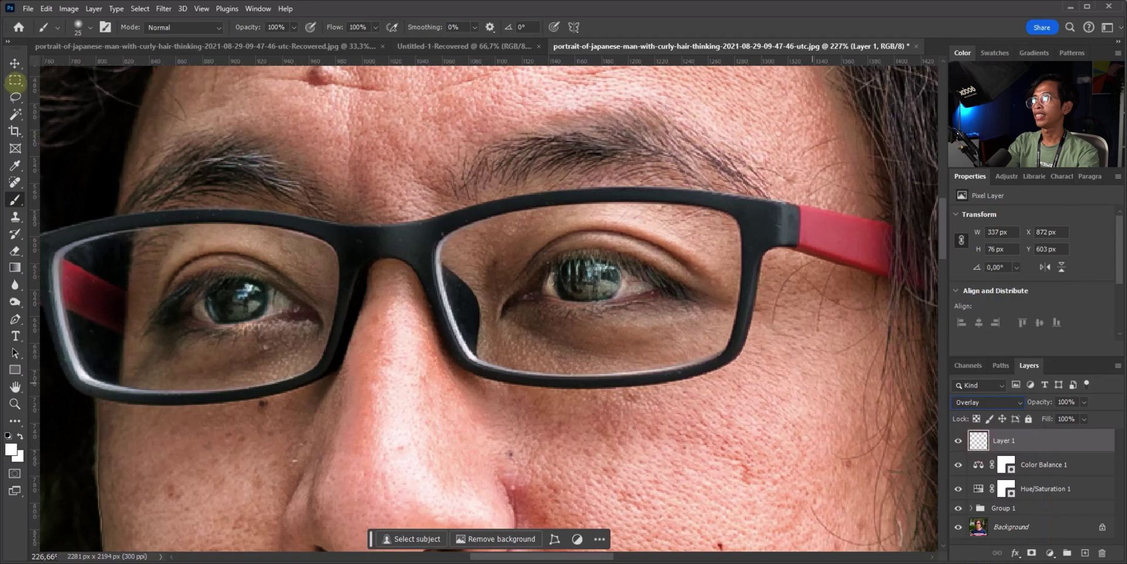
left_click(14, 63)
scroll(410, 239, "down", 5)
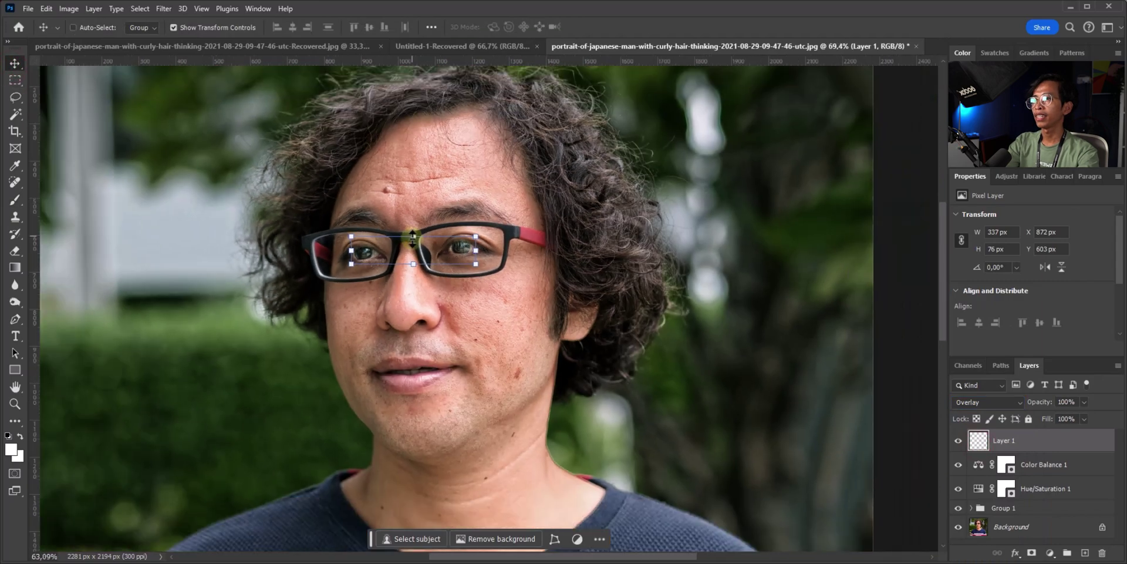
scroll(442, 340, "down", 1)
scroll(494, 340, "down", 2)
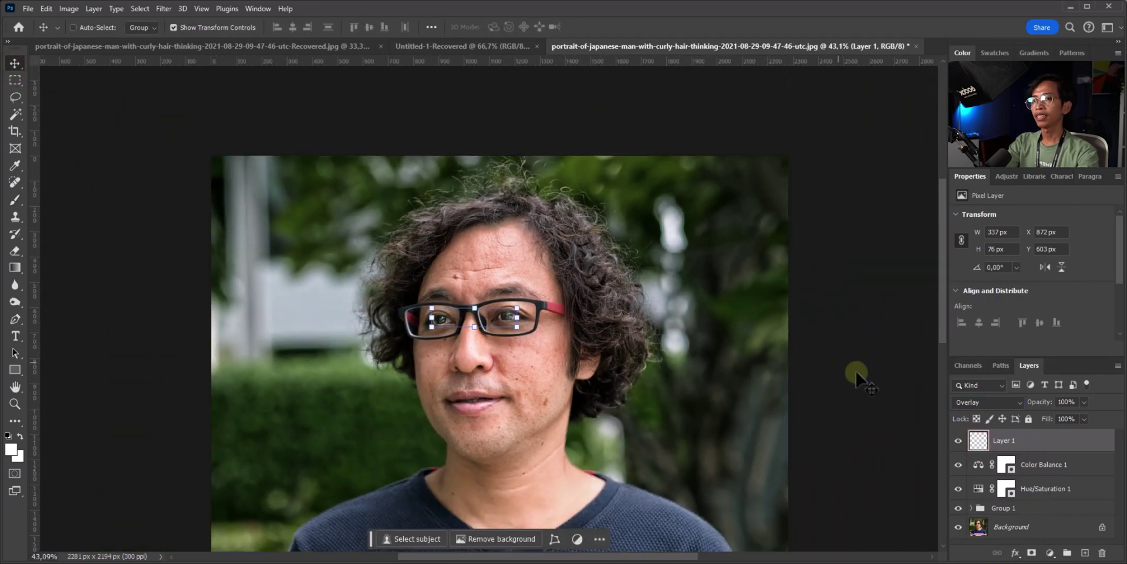
left_click(960, 441)
left_click(959, 441)
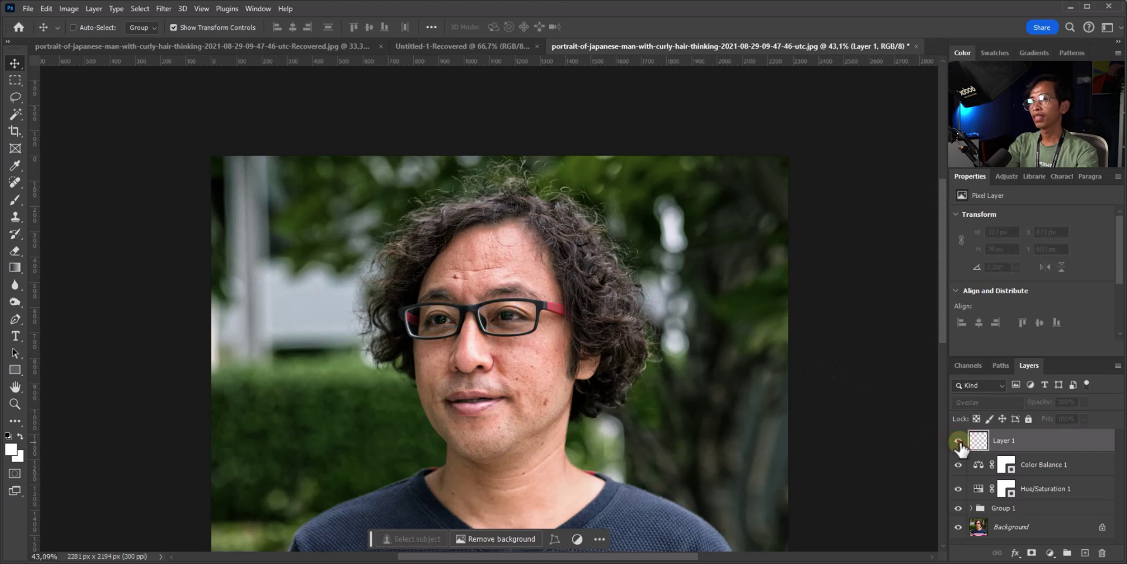
left_click(959, 441)
left_click(1026, 440)
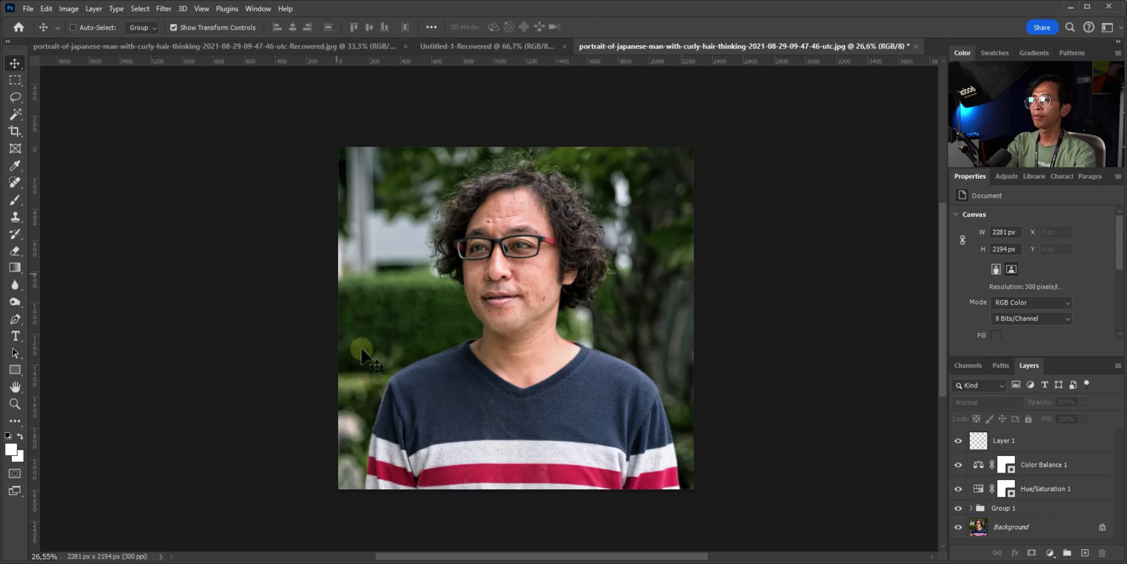
- Add a new Layer 2 above Layer 1, fill it with black, and give it a layer mask
left_click(1026, 442)
left_click(1085, 553)
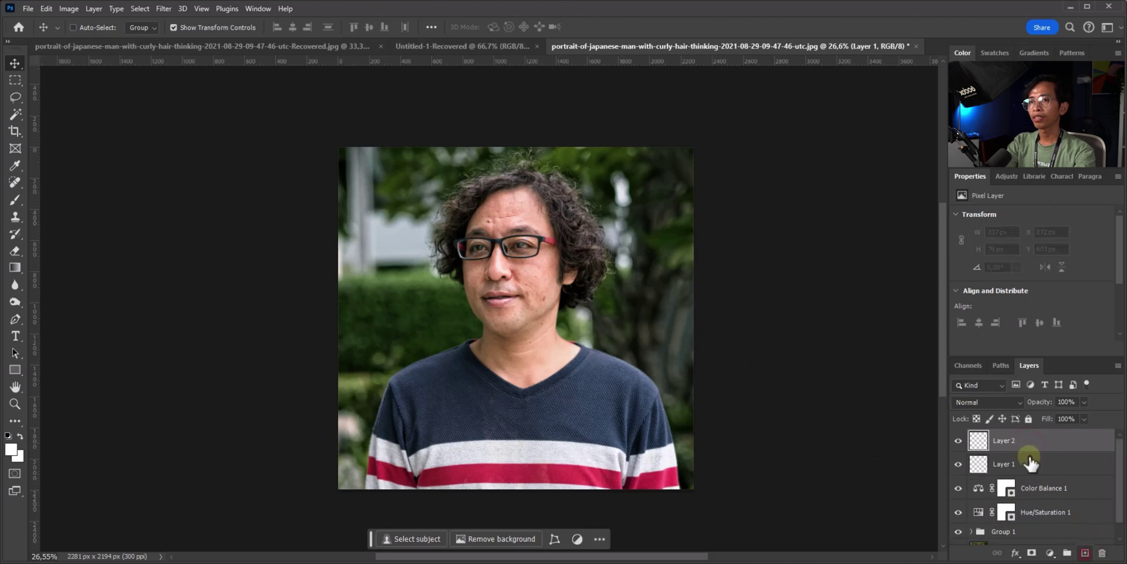
key("d")
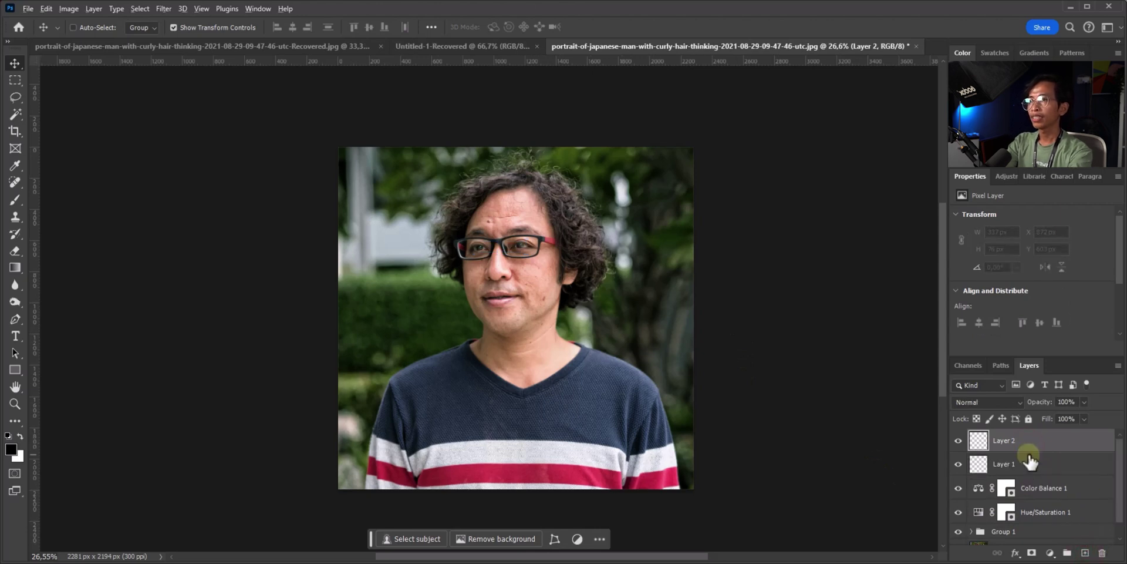
key("alt+BackSpace")
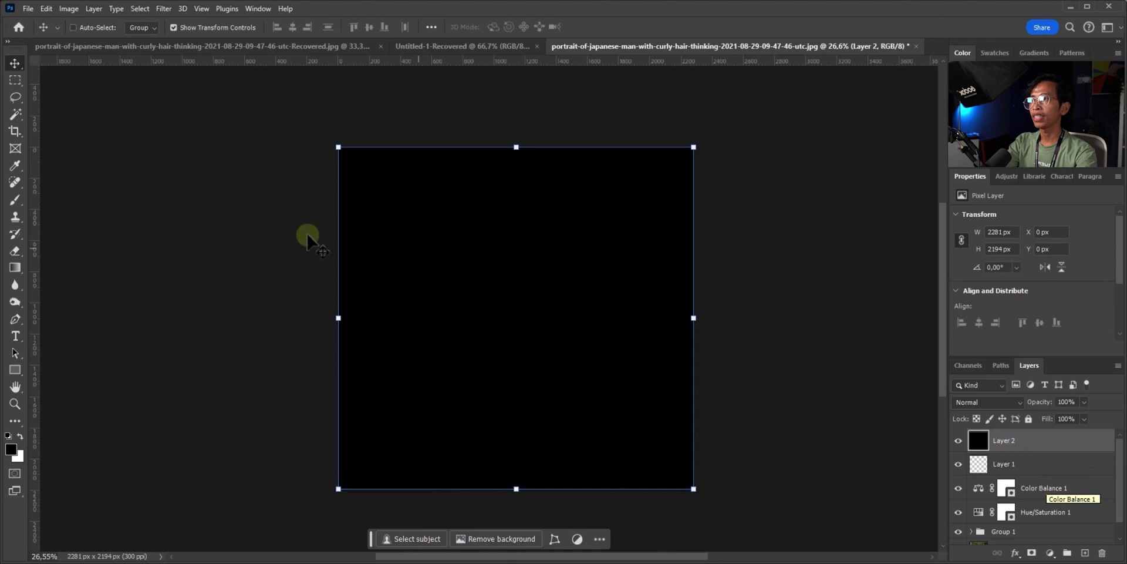
key("g")
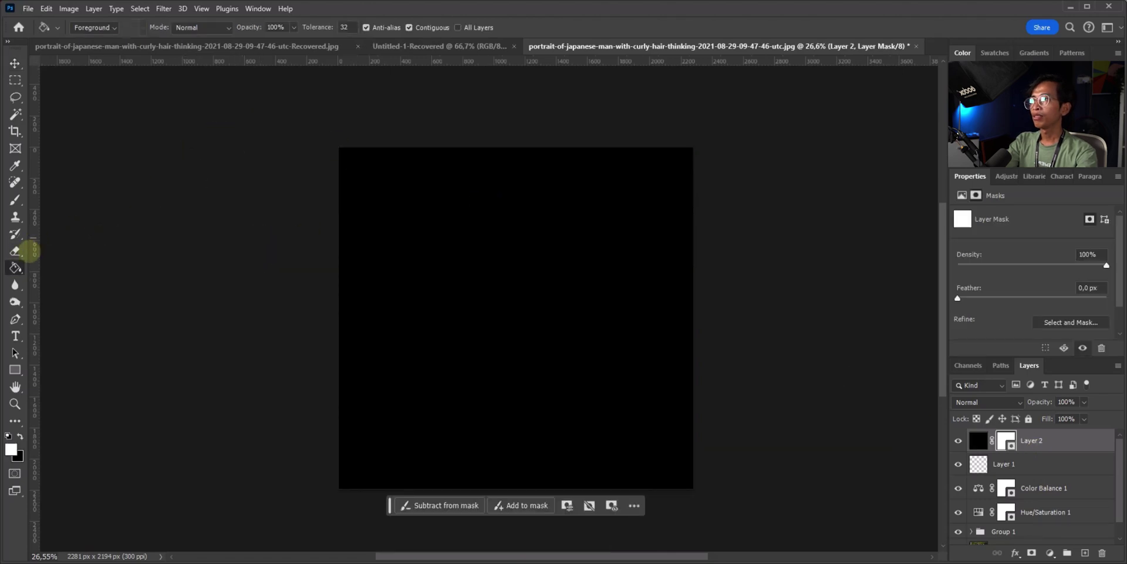
- Draw a radial gradient on the mask from the face outward so only the edges stay dark
right_click(16, 266)
left_click(59, 266)
left_click(235, 27)
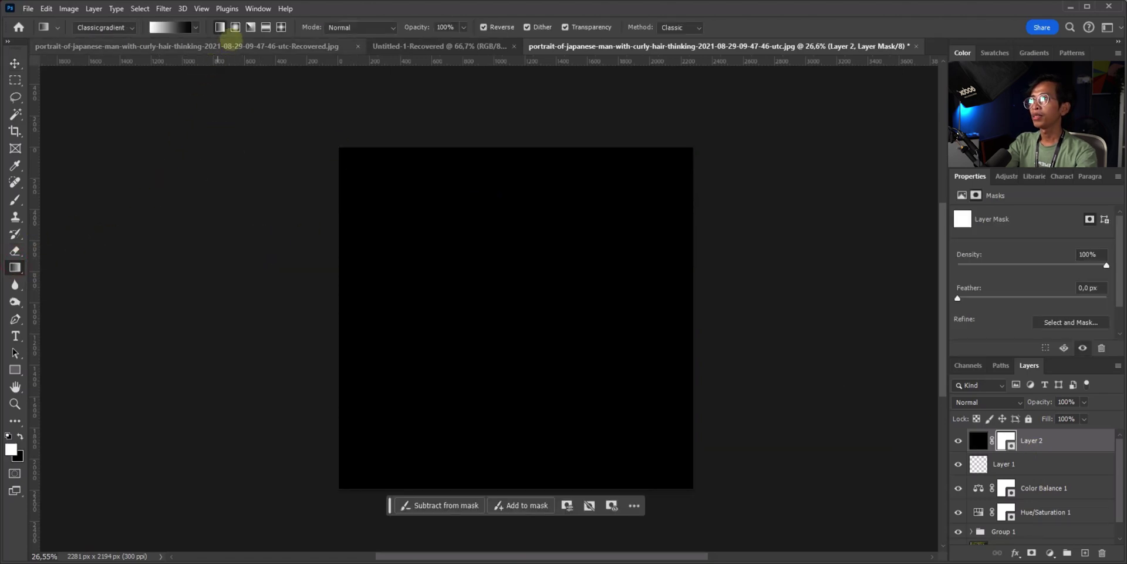
left_click_drag(481, 258, 648, 271)
- Dismiss a pop-up notification and toggle the vignette layer off and on to compare
left_click(958, 440)
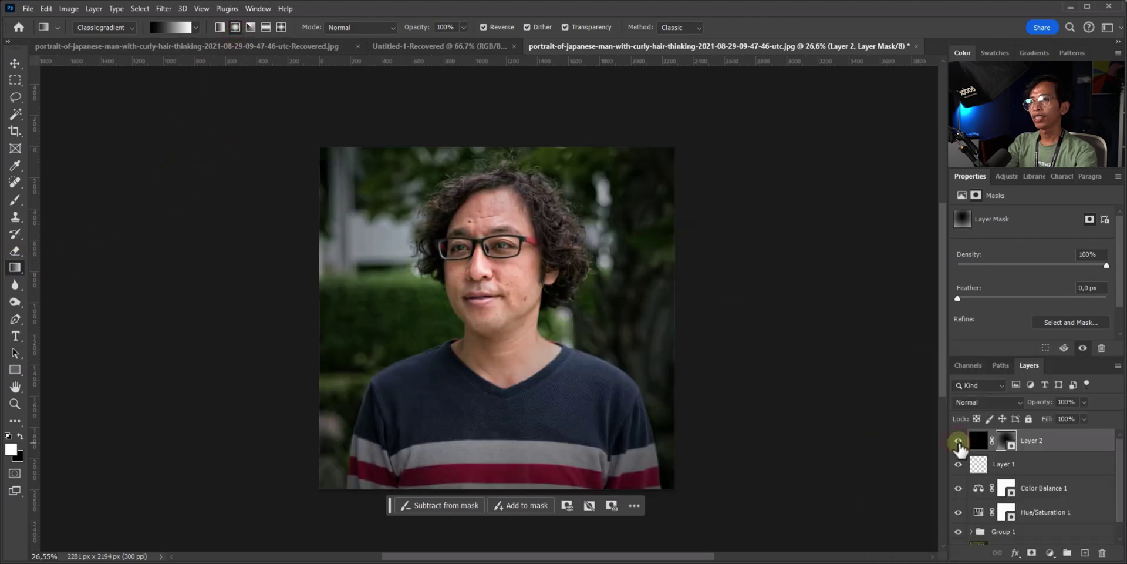
left_click(959, 441)
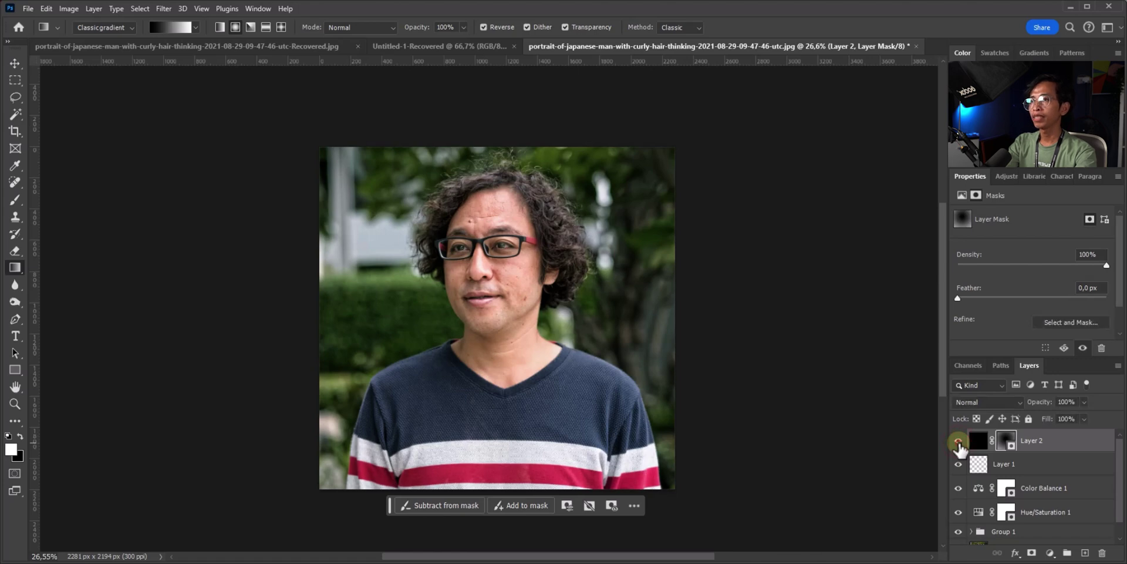
left_click(959, 442)
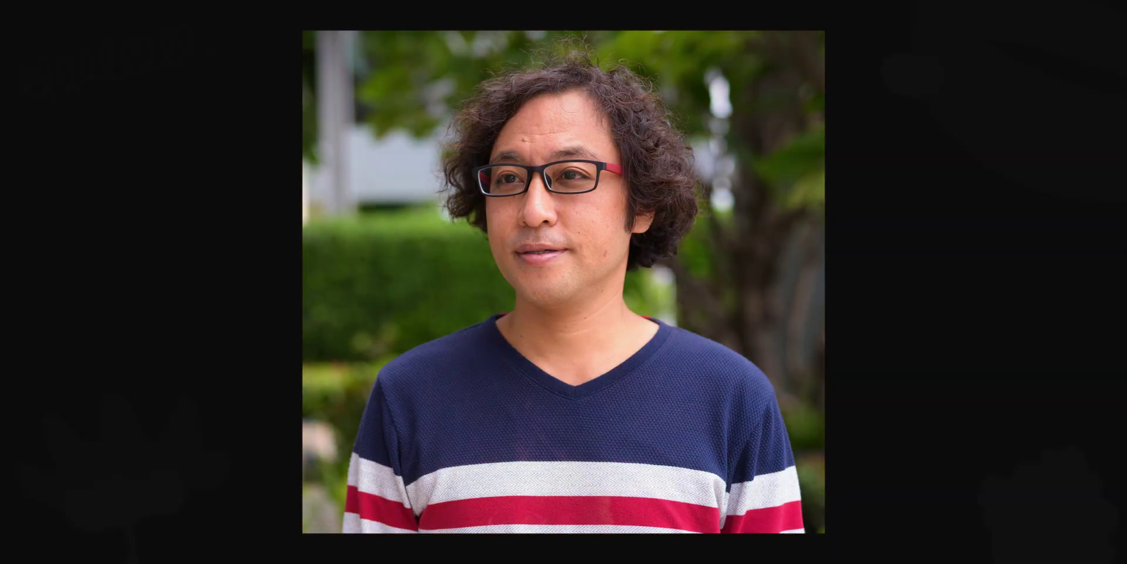